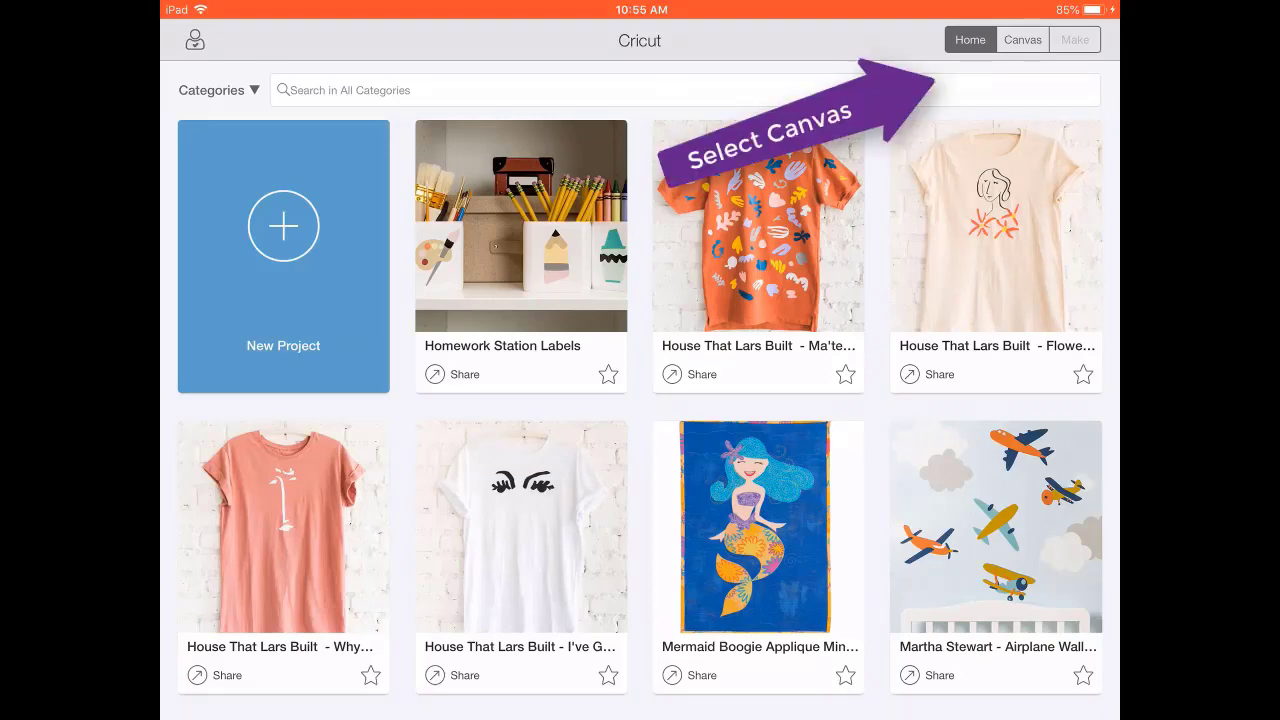
Replace the existing project with a blank canvas and start uploading an image
{"action": "left_click", "coordinate": [1022, 40]}
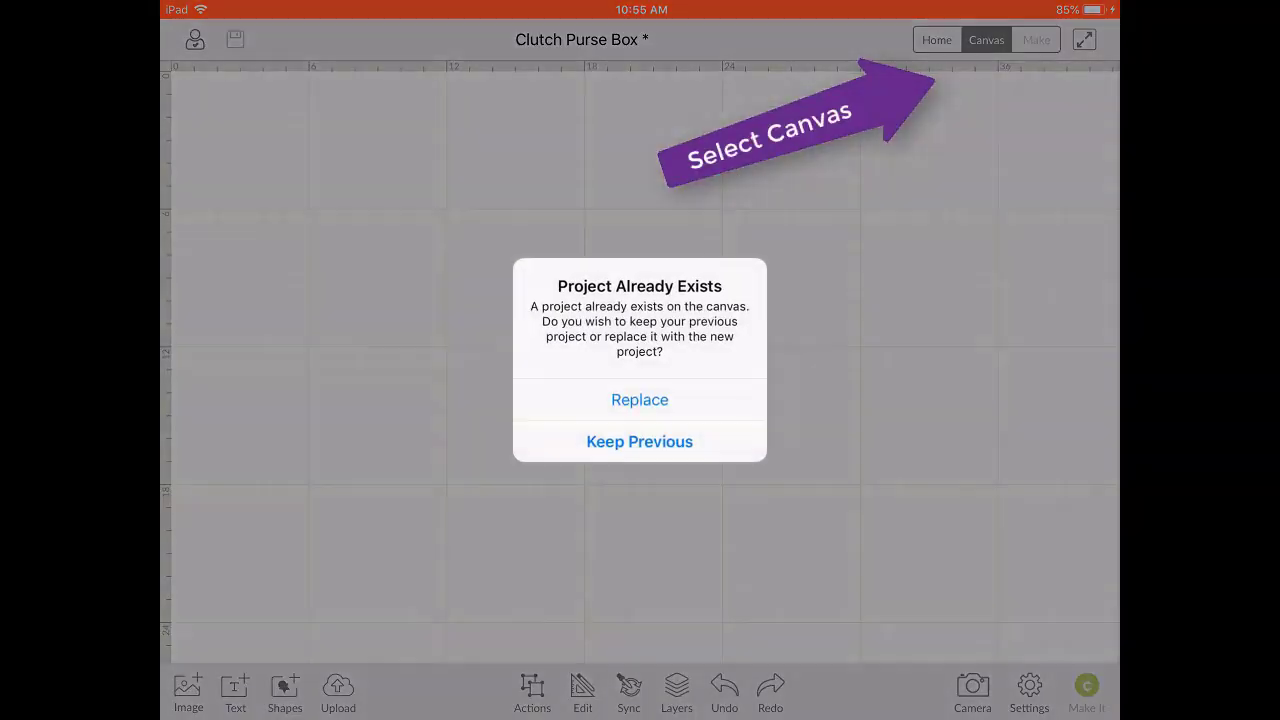
{"action": "left_click", "coordinate": [640, 399]}
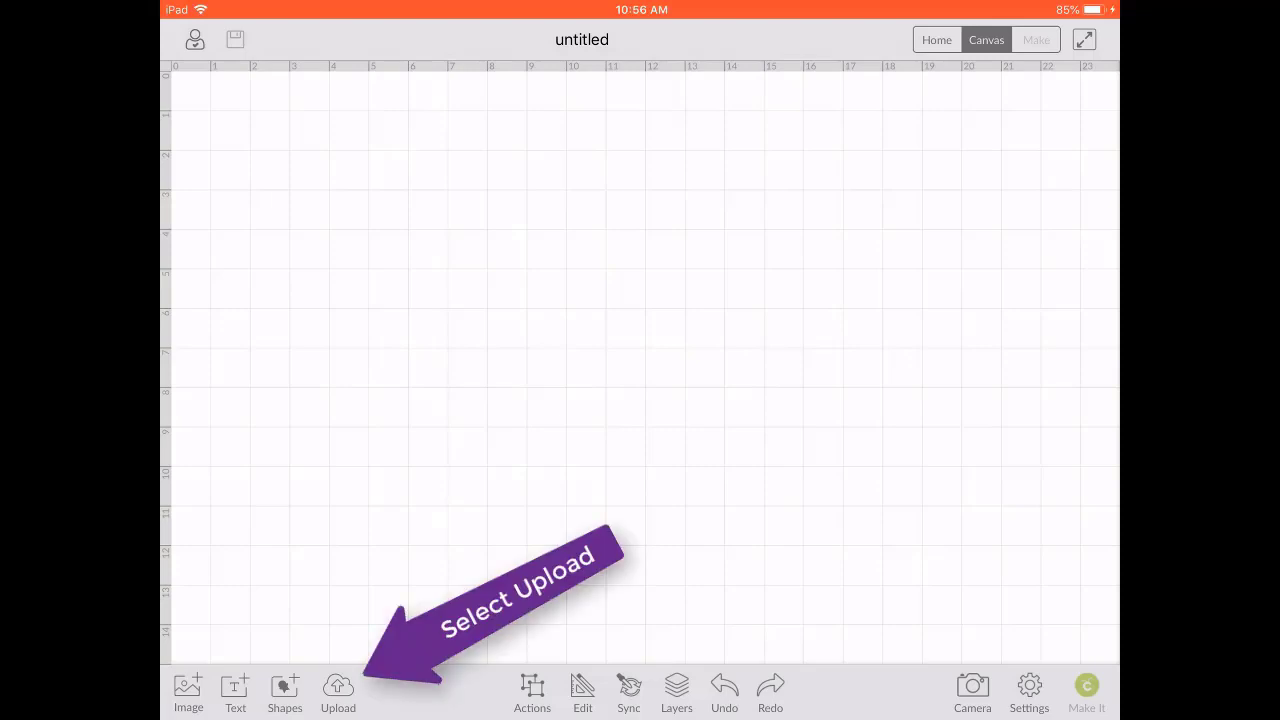
{"action": "left_click", "coordinate": [338, 690]}
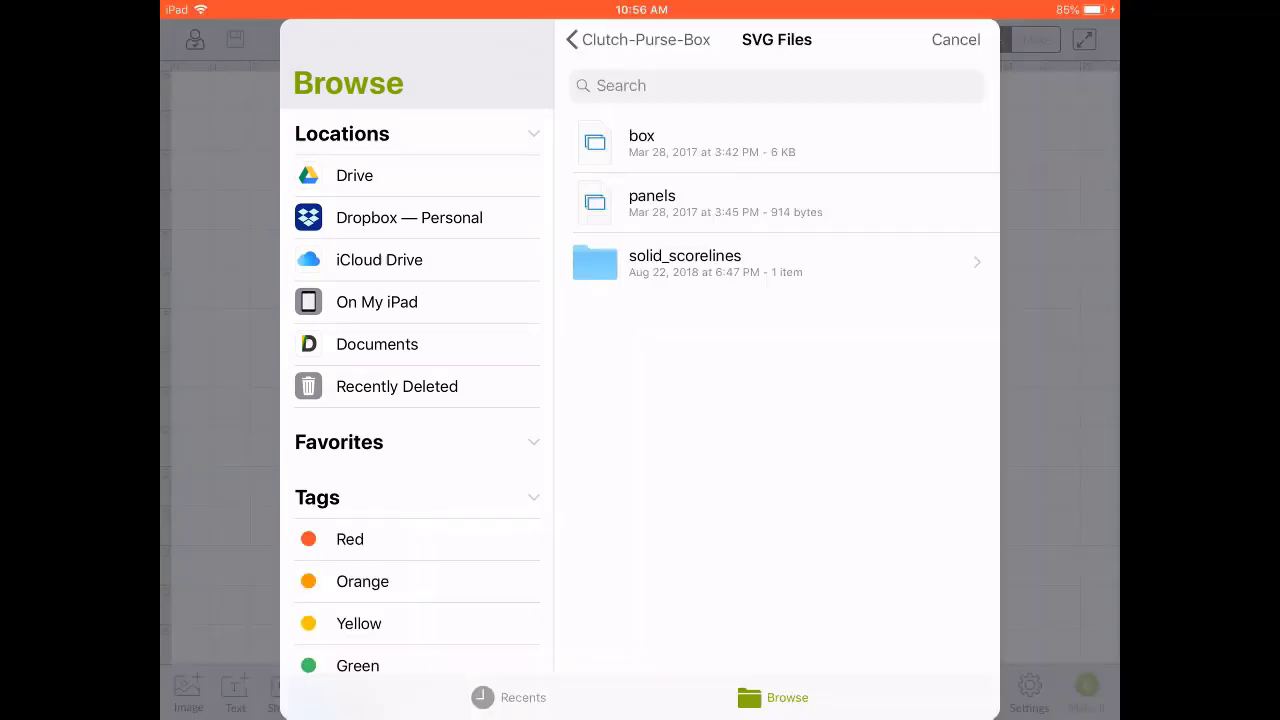
Find Documents > Clutch-Purse-Box > SVG Files and pick the box SVG to upload
{"action": "left_click", "coordinate": [354, 175]}
{"action": "left_click", "coordinate": [409, 217]}
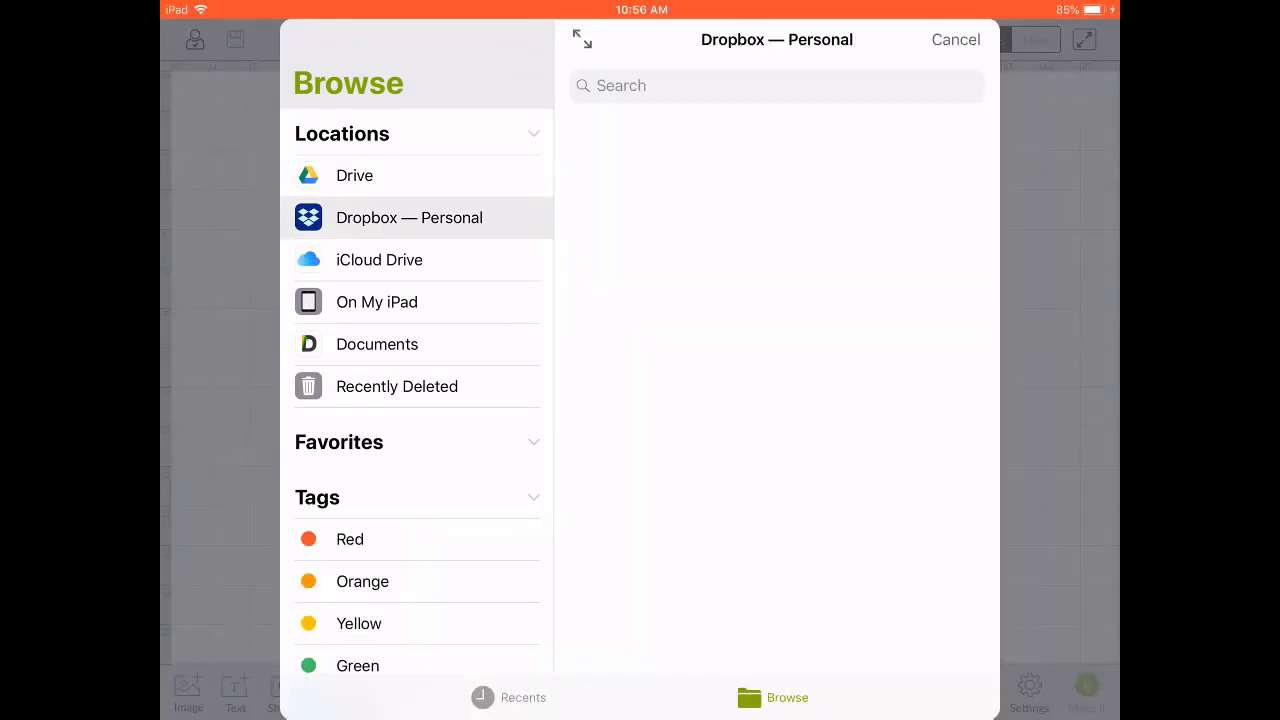
{"action": "left_click", "coordinate": [379, 259]}
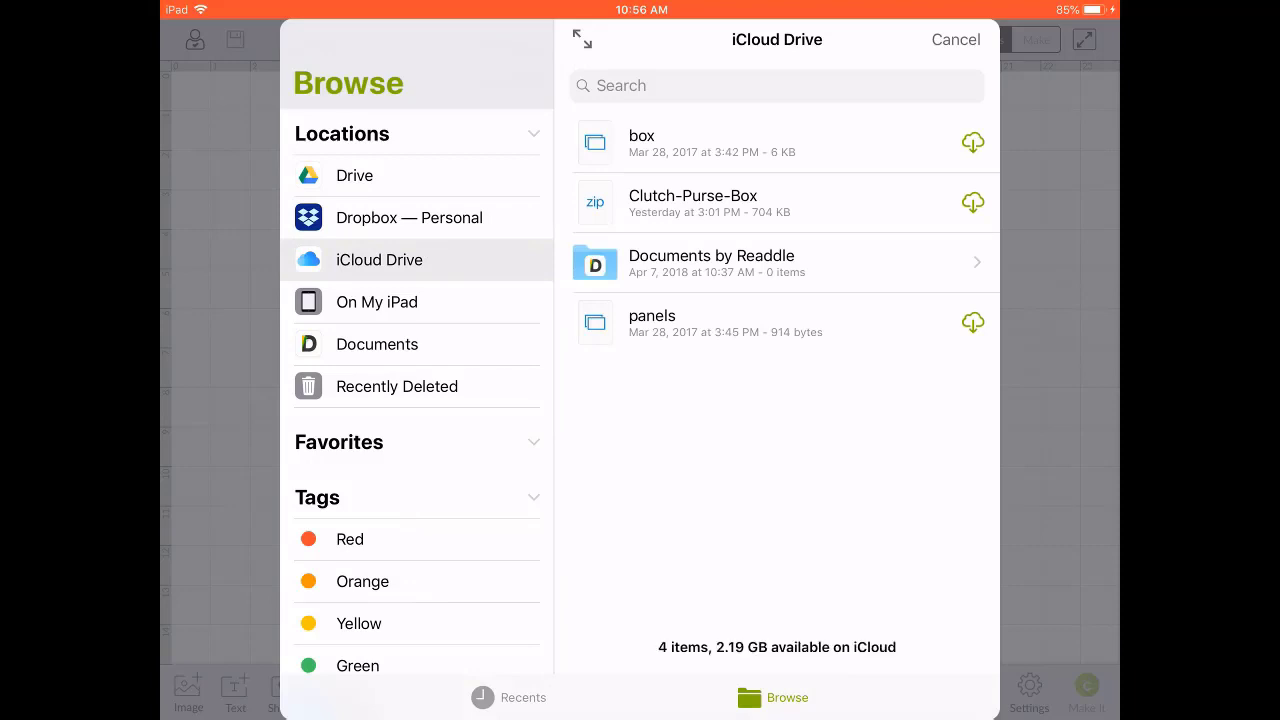
{"action": "left_click", "coordinate": [377, 301]}
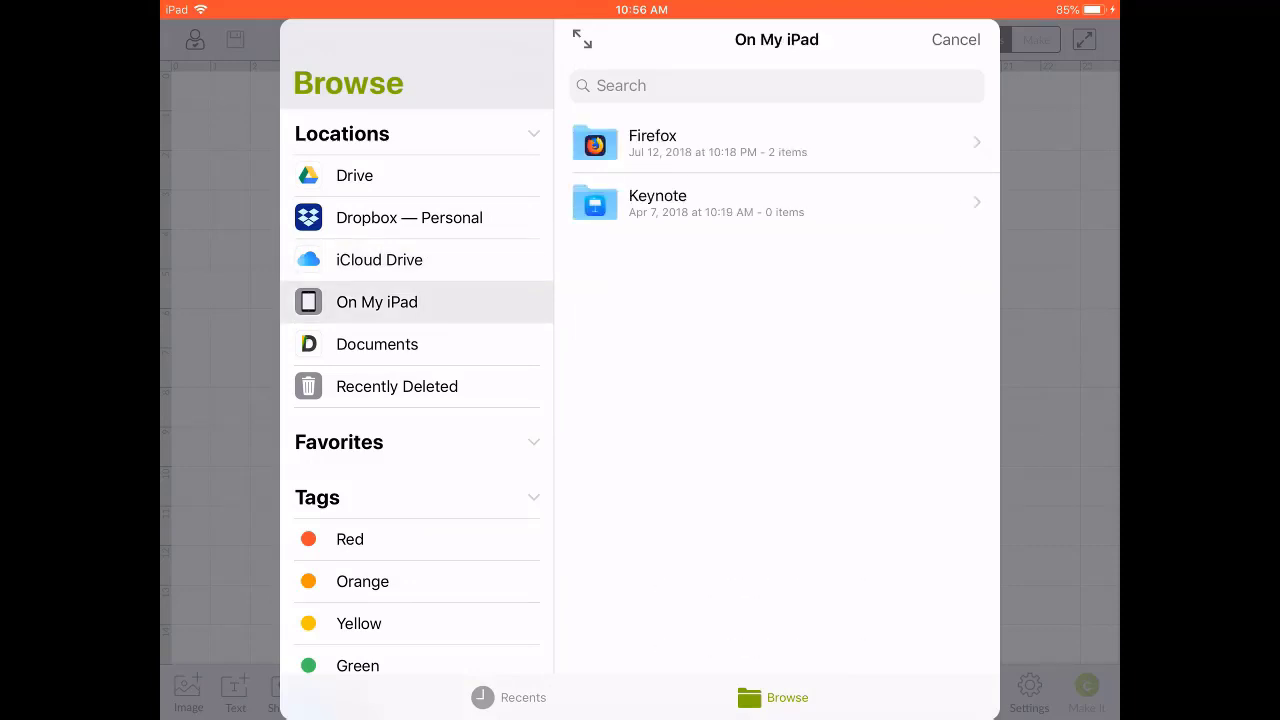
{"action": "left_click", "coordinate": [377, 343]}
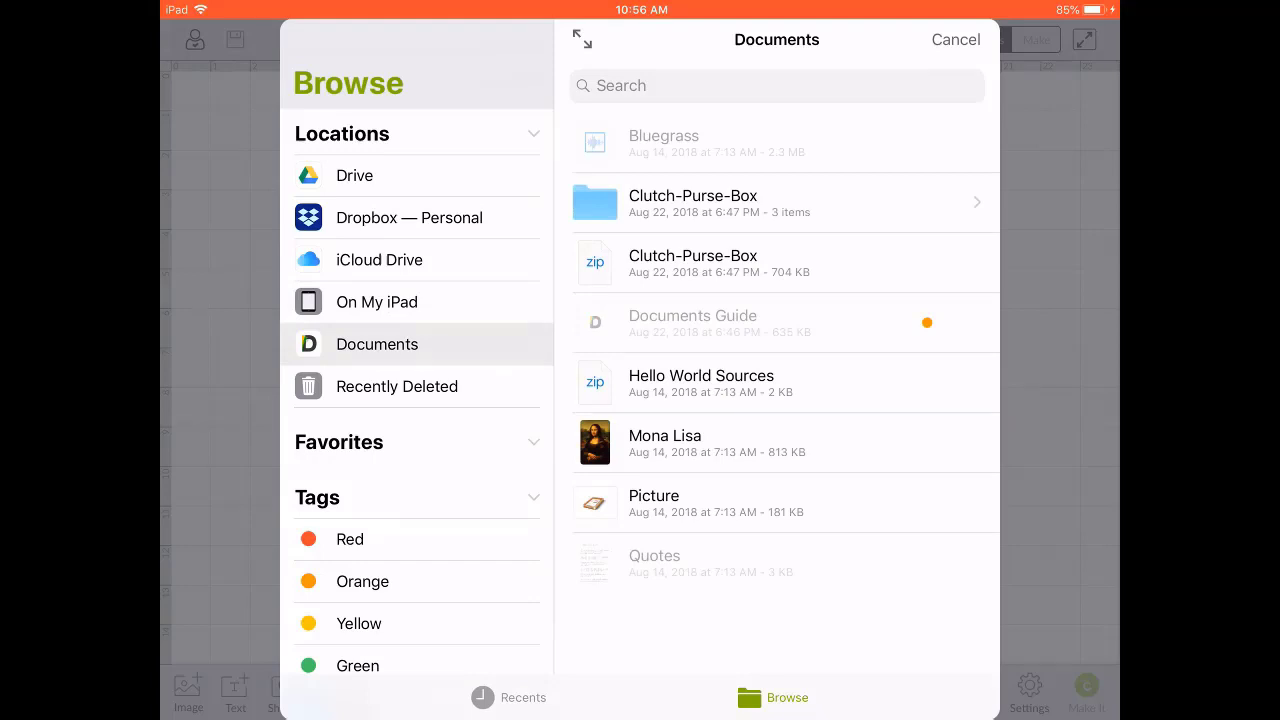
{"action": "left_click", "coordinate": [693, 202]}
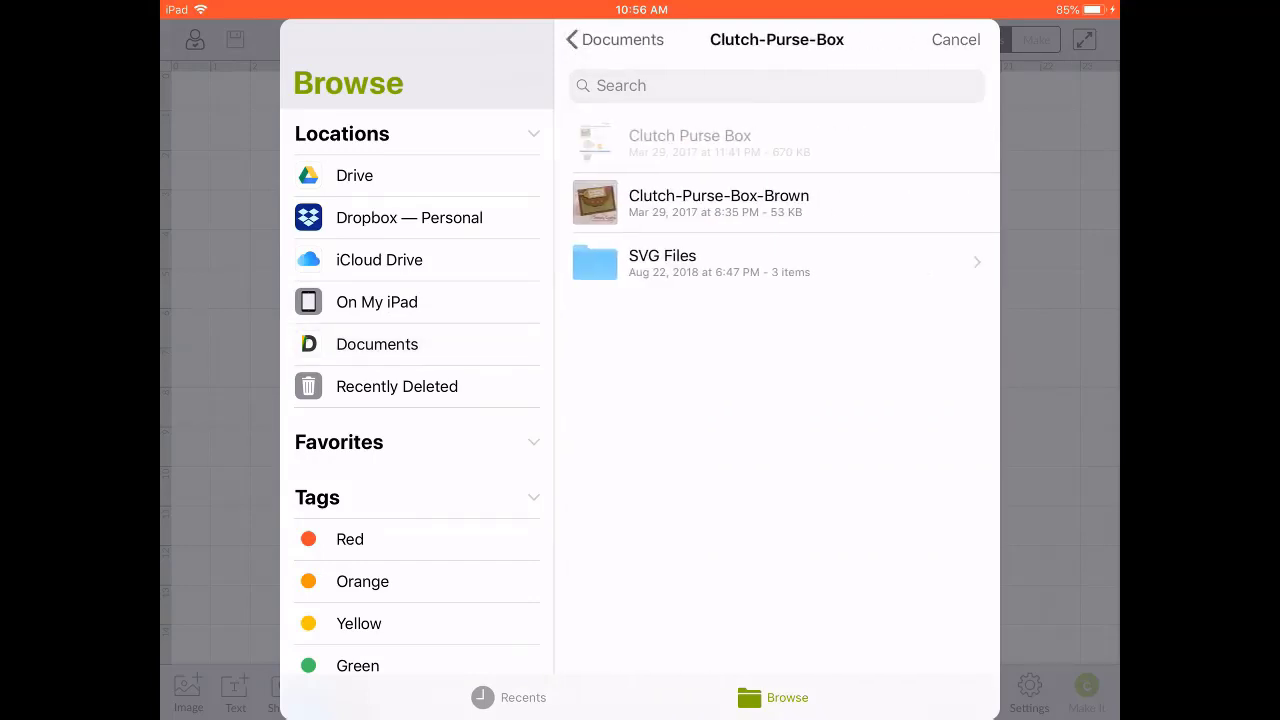
{"action": "left_click", "coordinate": [662, 262]}
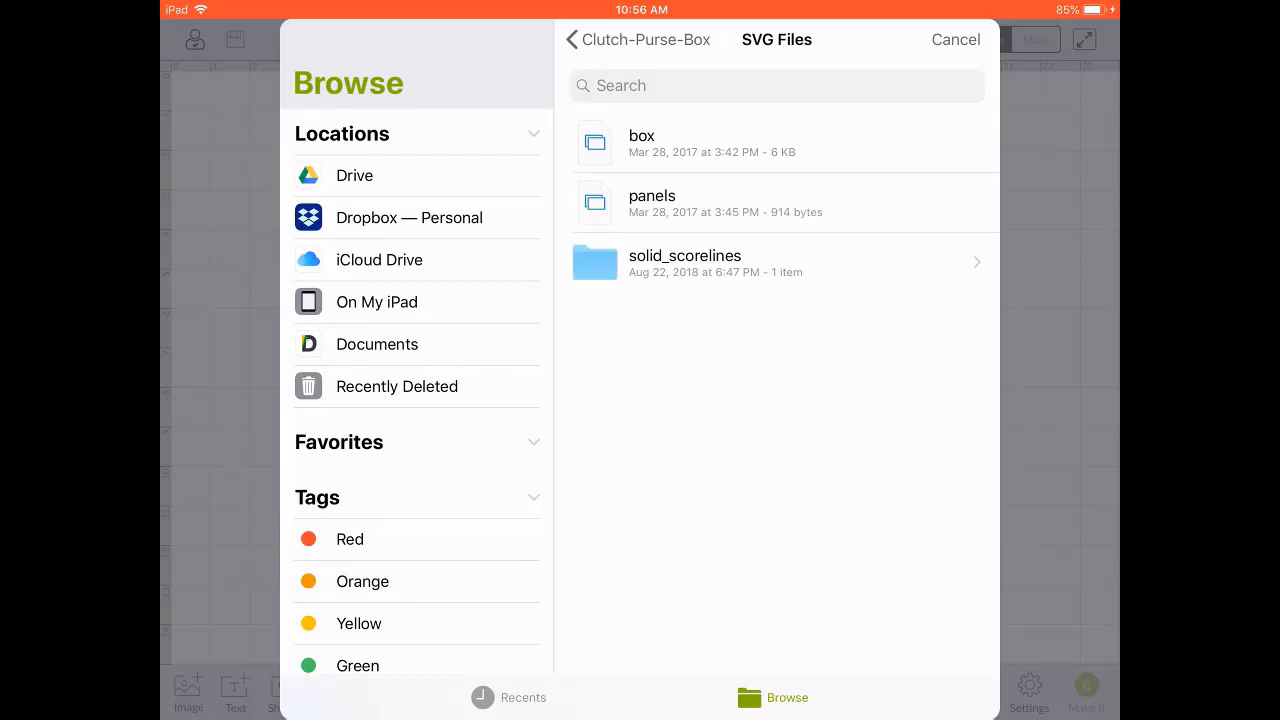
{"action": "left_click", "coordinate": [641, 143]}
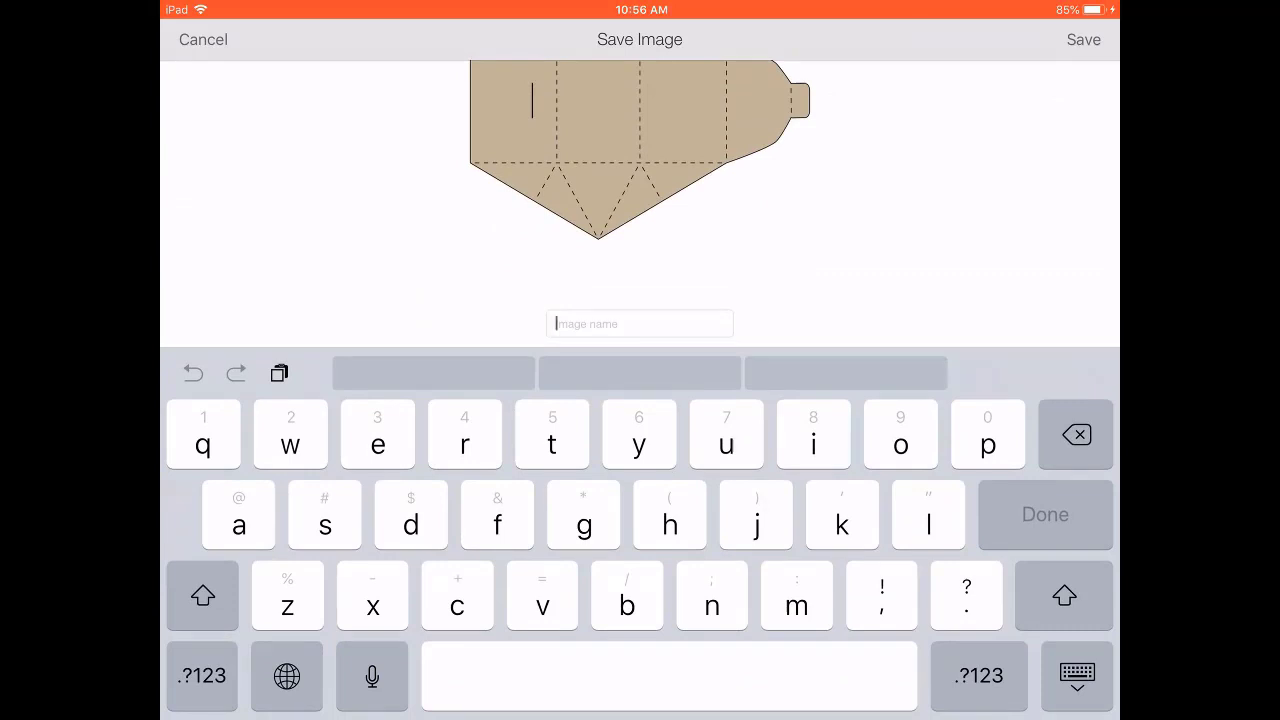
Name the uploaded box image 'clutch purse box' and save it
{"action": "type", "text": "clu"}
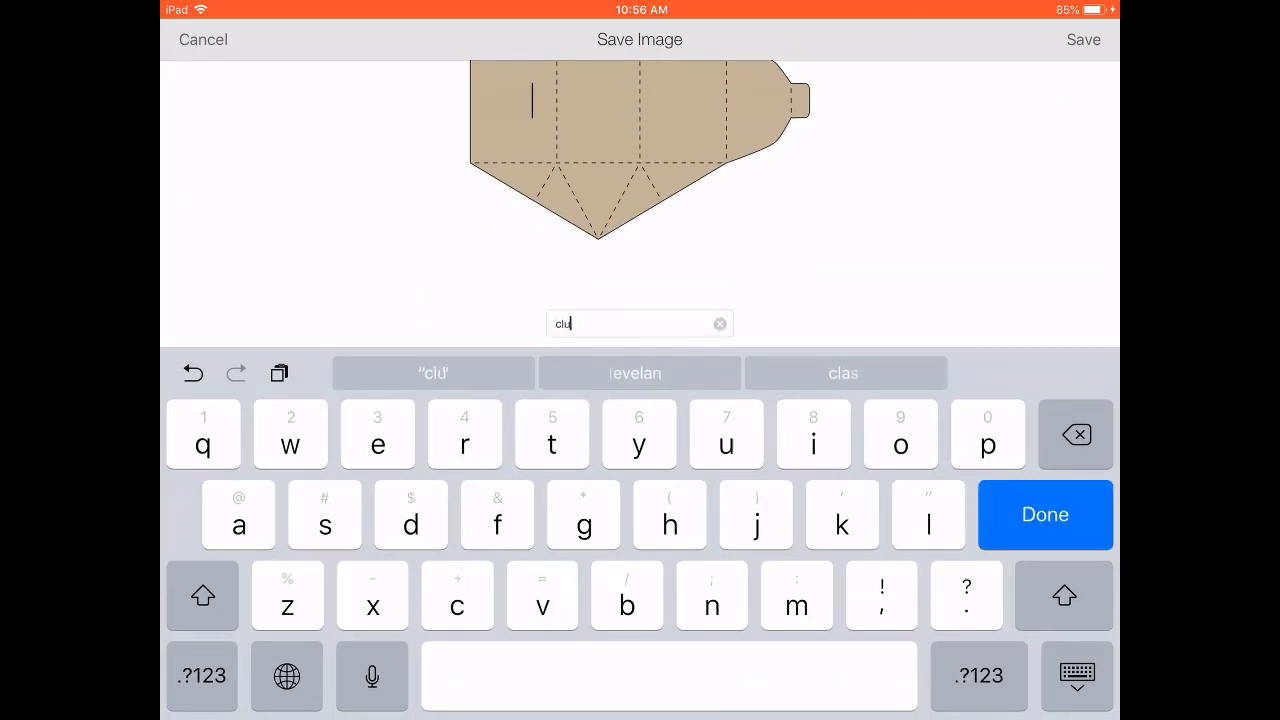
{"action": "type", "text": "tch bo"}
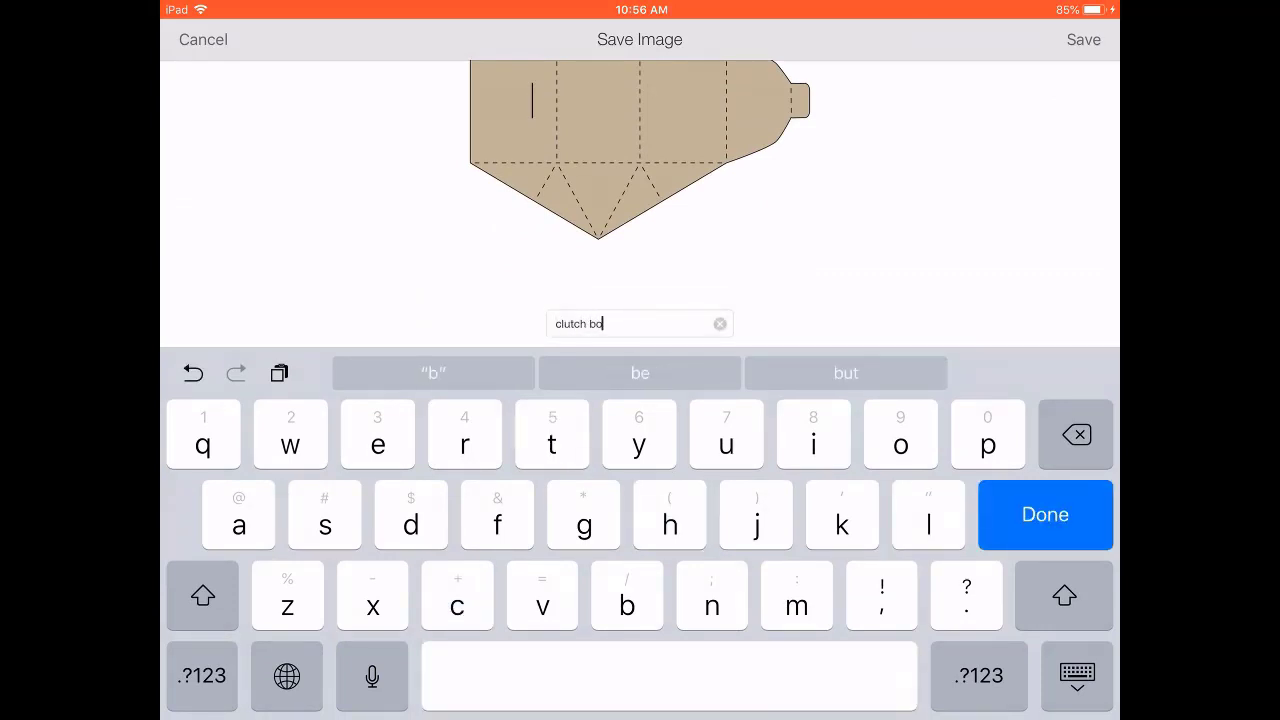
{"action": "type", "text": "x"}
{"action": "key", "text": "BackSpace"}
{"action": "key", "text": "BackSpace"}
{"action": "key", "text": "BackSpace"}
{"action": "type", "text": "o"}
{"action": "key", "text": "BackSpace"}
{"action": "type", "text": "pu"}
{"action": "type", "text": "rse box"}
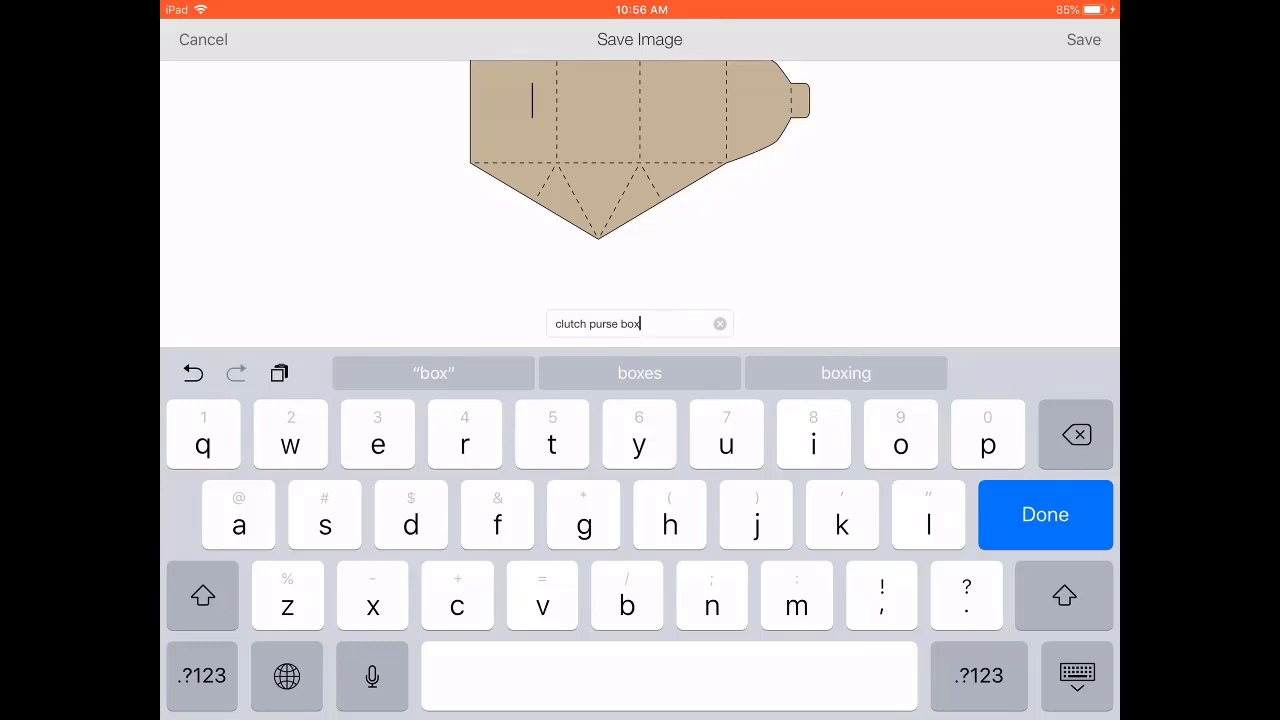
{"action": "left_click", "coordinate": [1045, 514]}
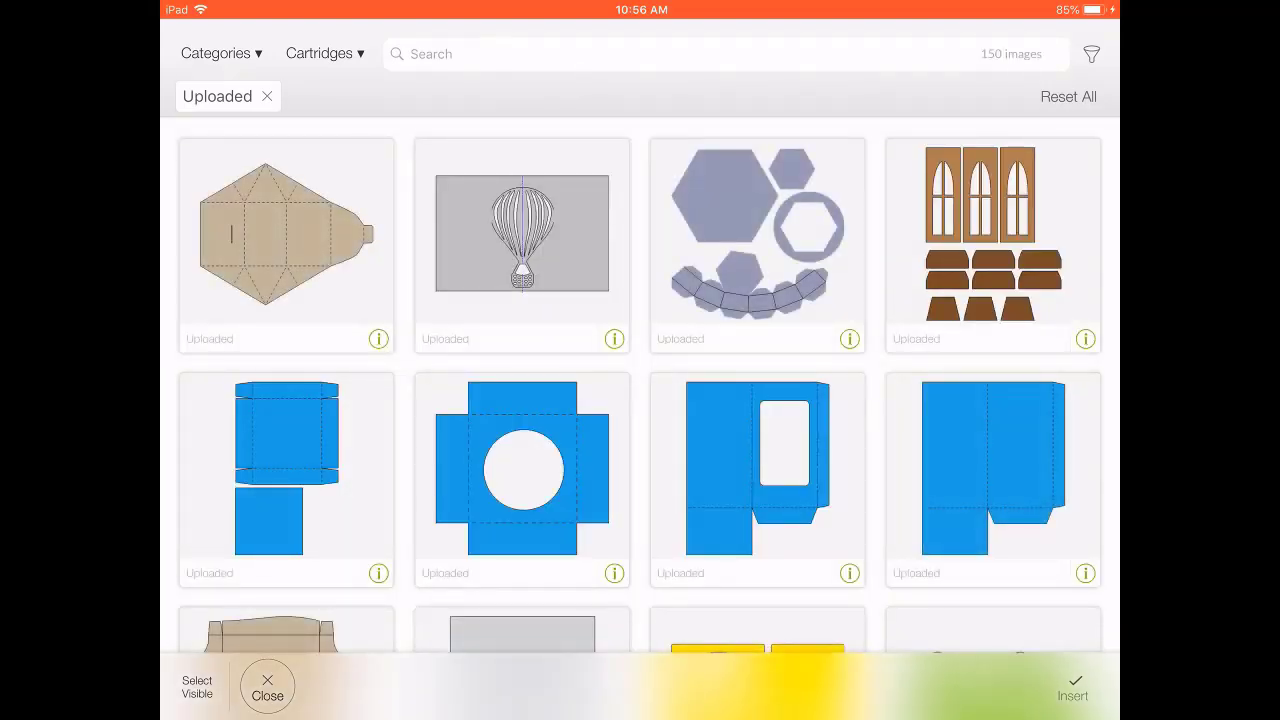
Upload the panels SVG file from the SVG Files folder
{"action": "left_click", "coordinate": [267, 687]}
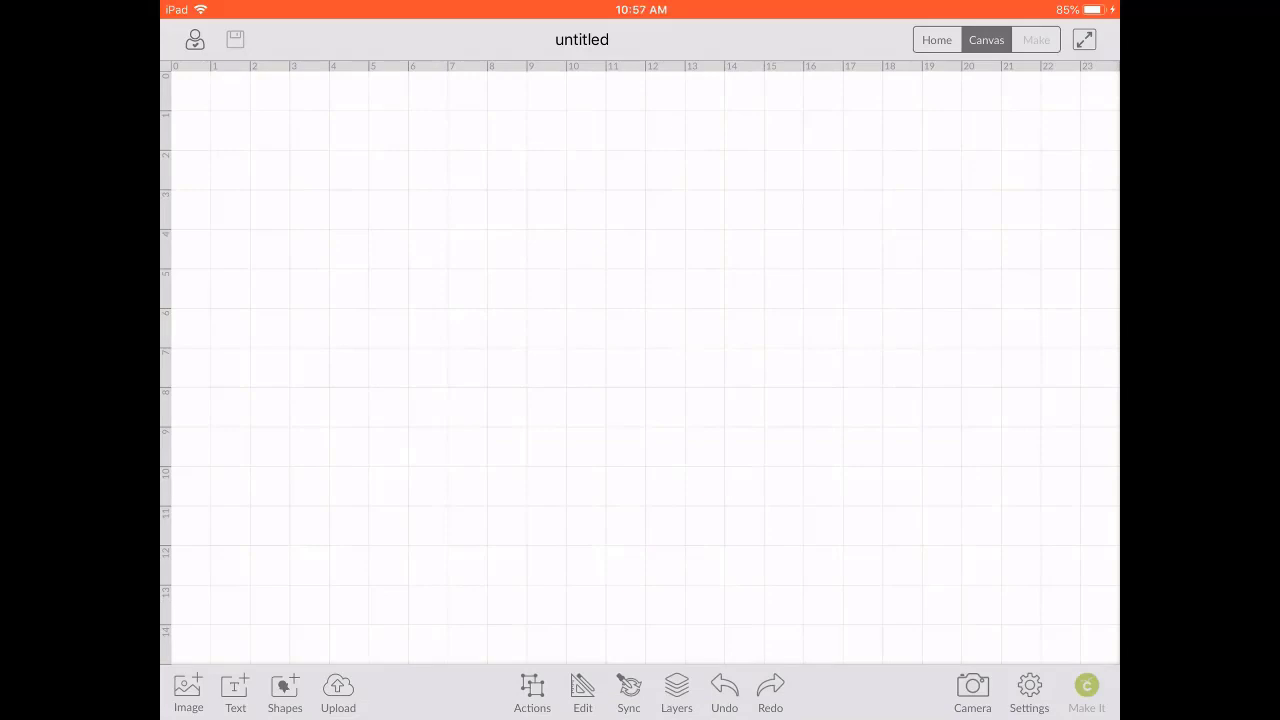
{"action": "left_click", "coordinate": [338, 687]}
{"action": "left_click", "coordinate": [639, 402]}
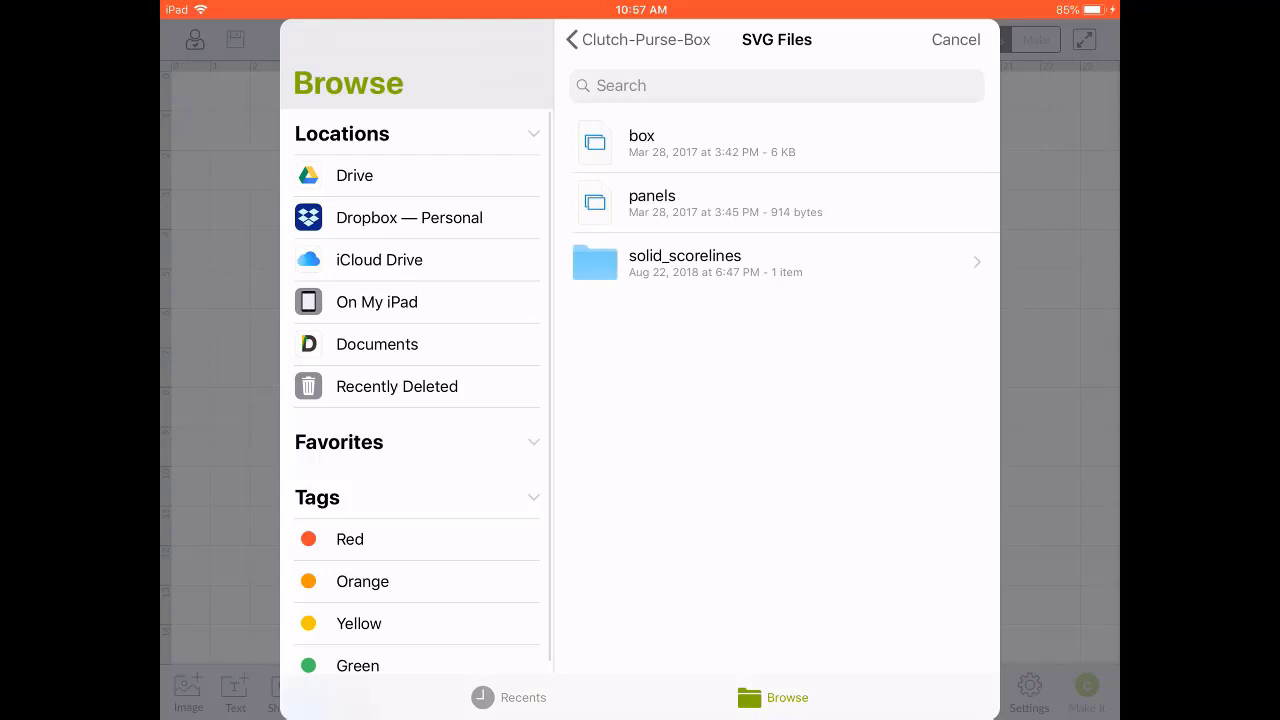
{"action": "left_click", "coordinate": [652, 202]}
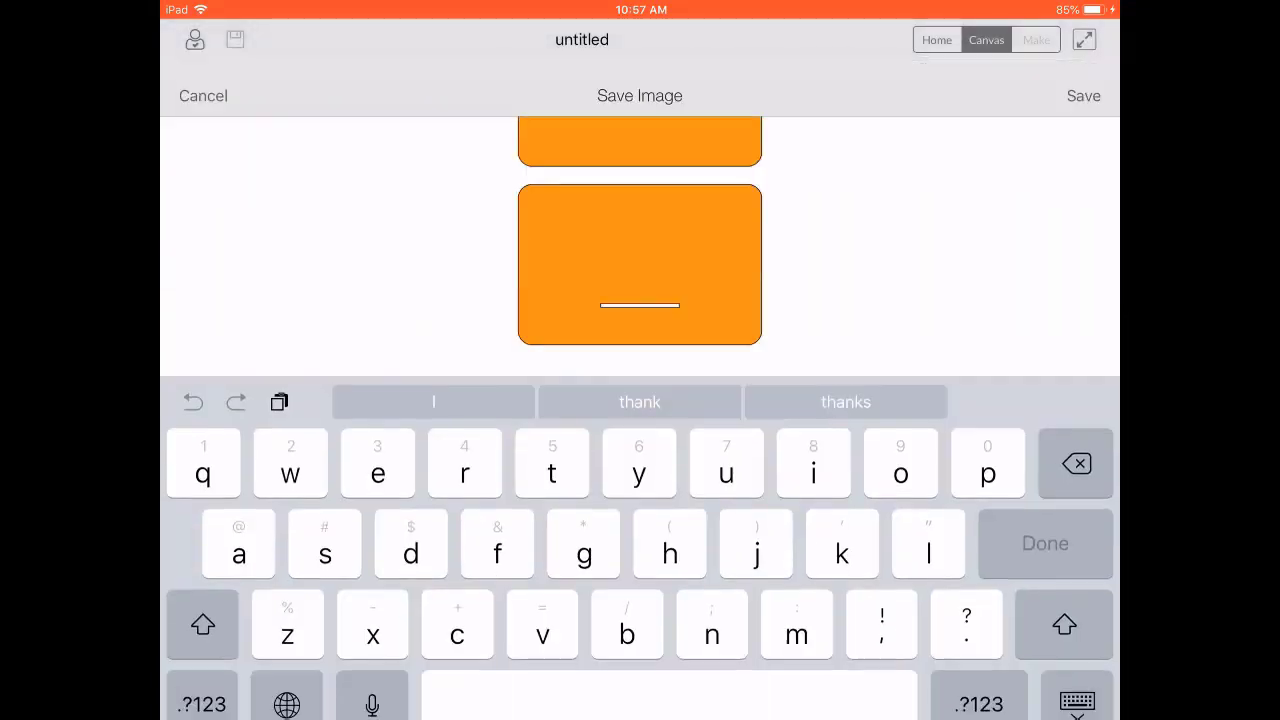
Name the panels image 'clutch purse box panels' and save it
{"action": "type", "text": "c"}
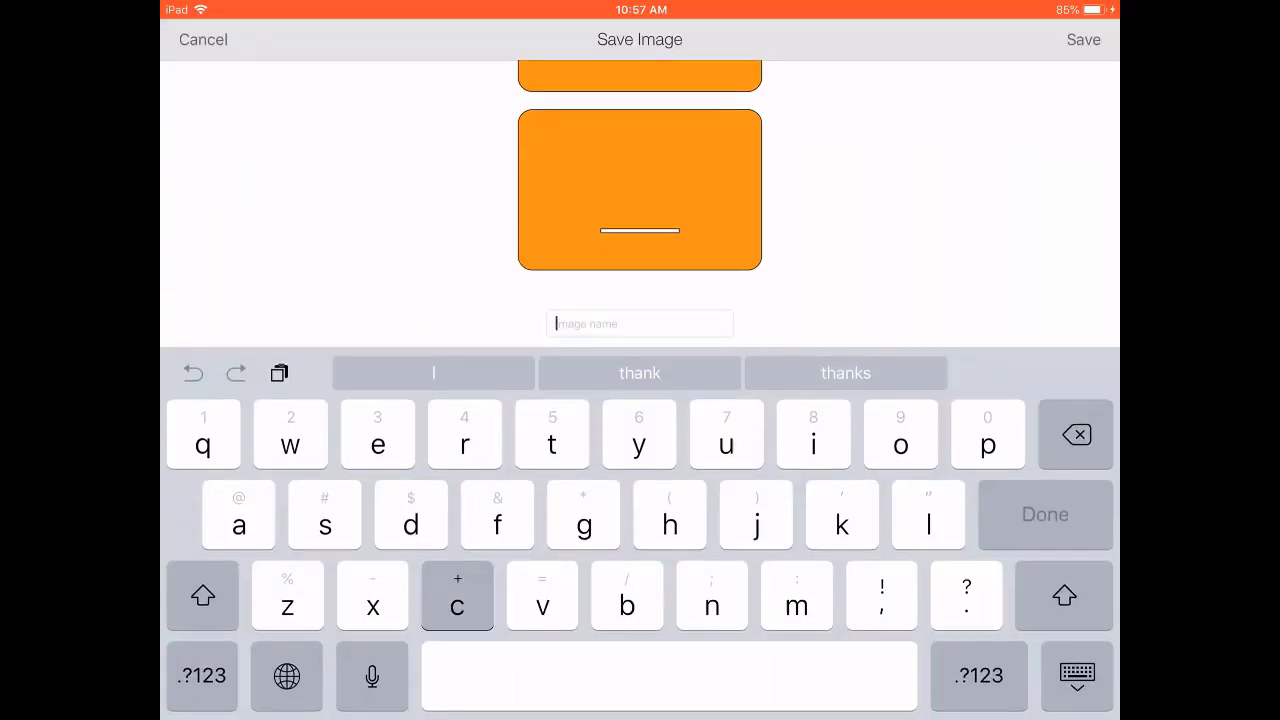
{"action": "type", "text": "lut"}
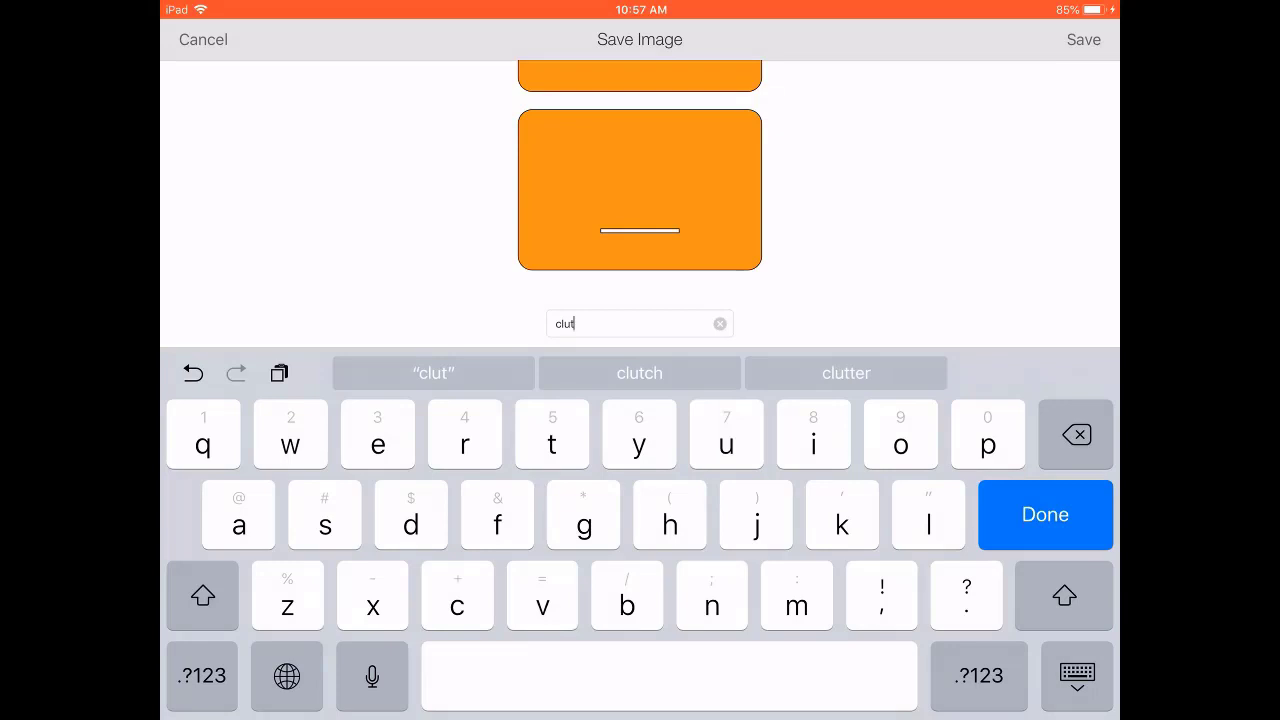
{"action": "type", "text": "ch p"}
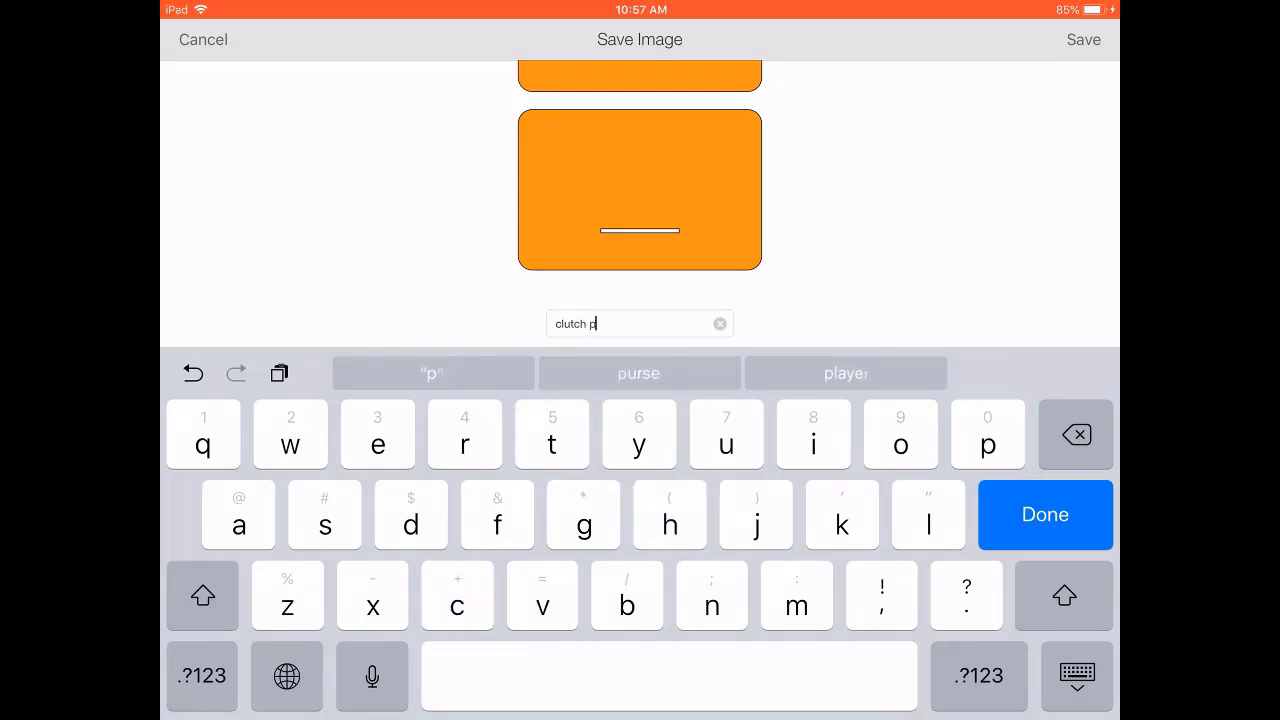
{"action": "type", "text": "urse b"}
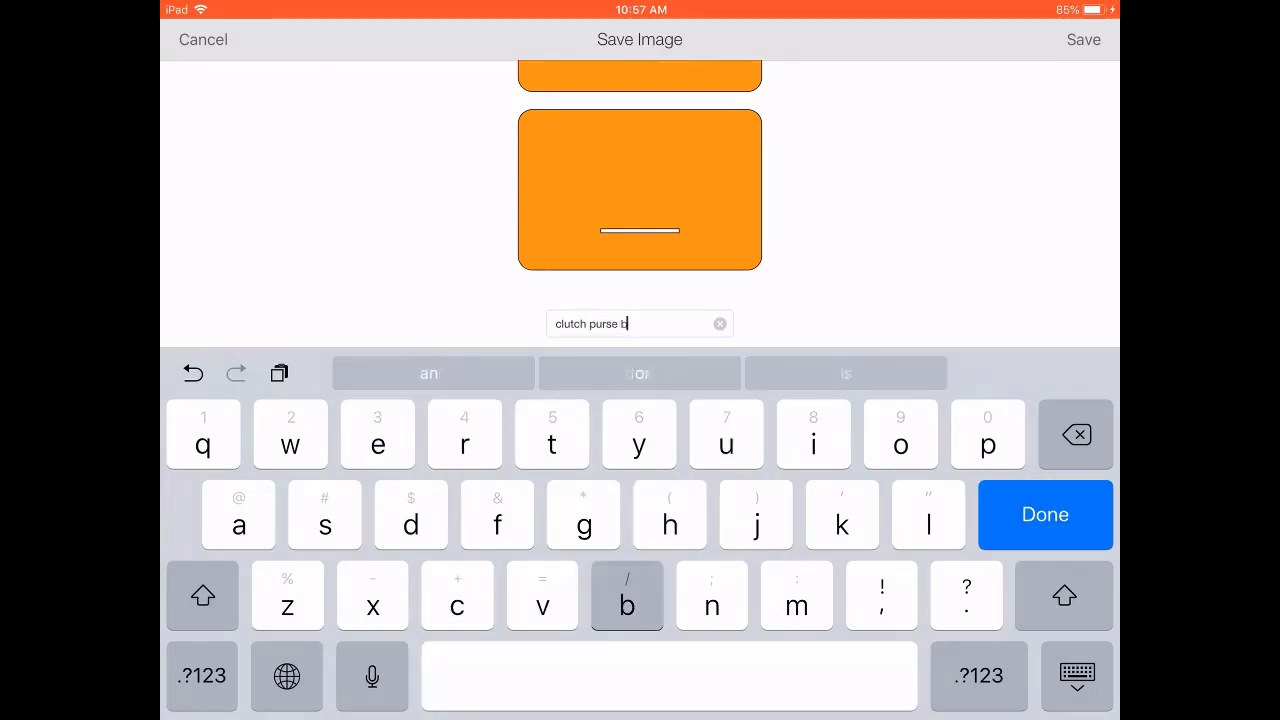
{"action": "type", "text": "ox pa"}
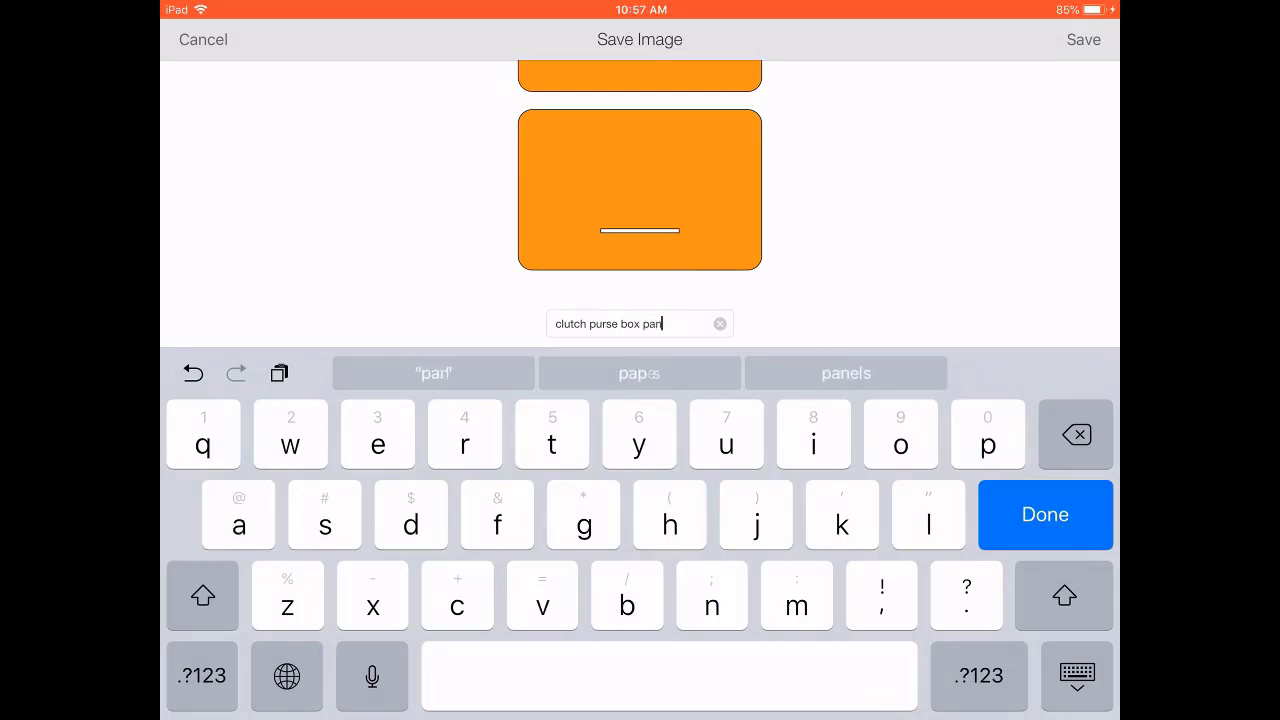
{"action": "type", "text": "n"}
{"action": "key", "text": "BackSpace"}
{"action": "type", "text": "ne"}
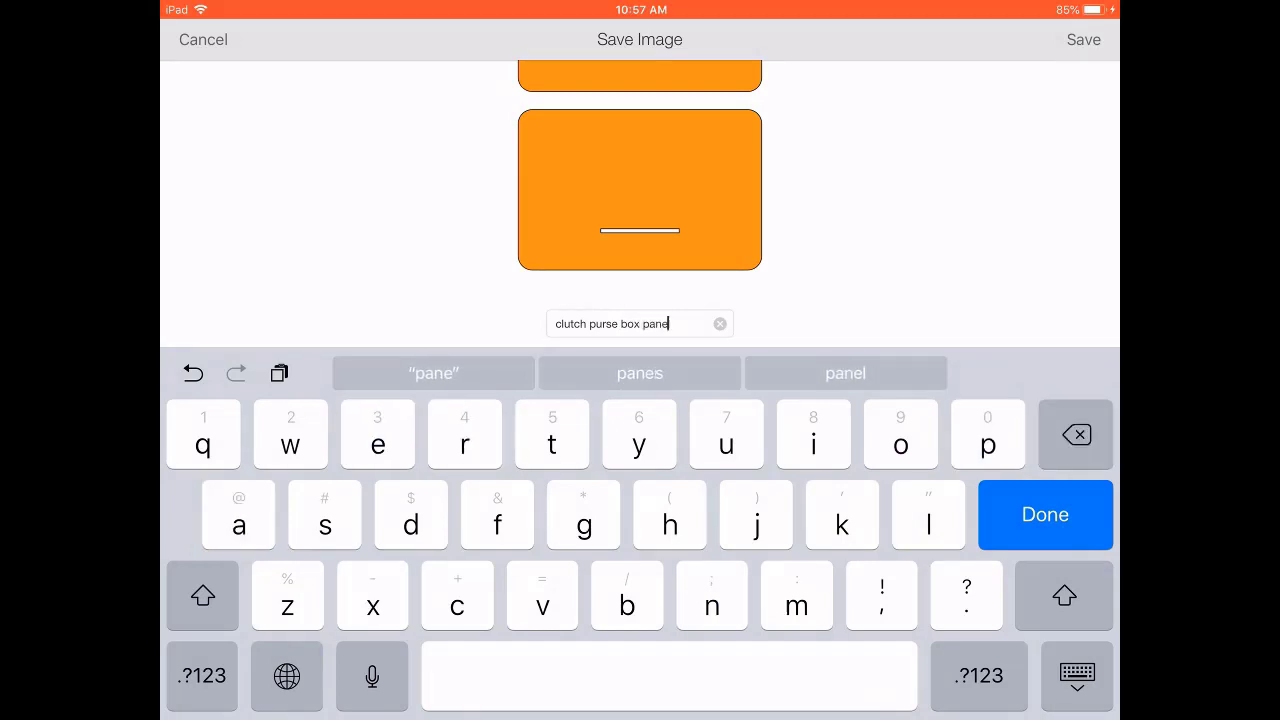
{"action": "type", "text": "ls"}
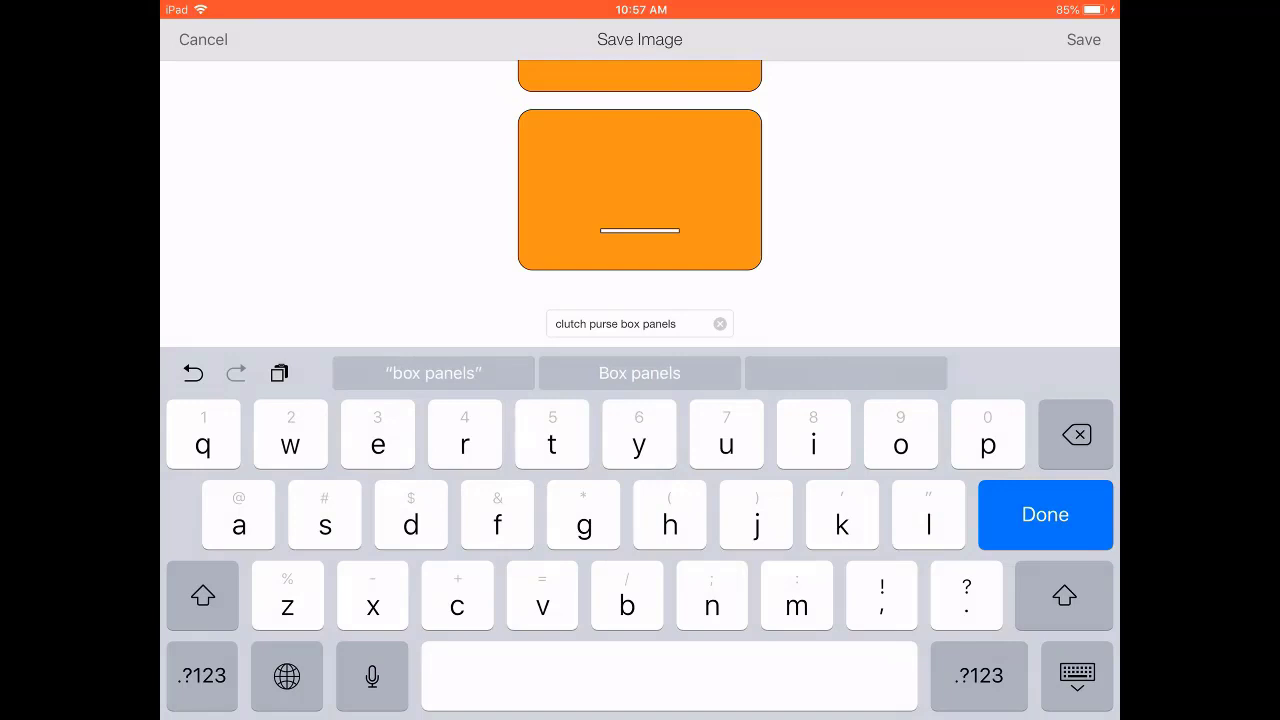
{"action": "key", "text": "Return"}
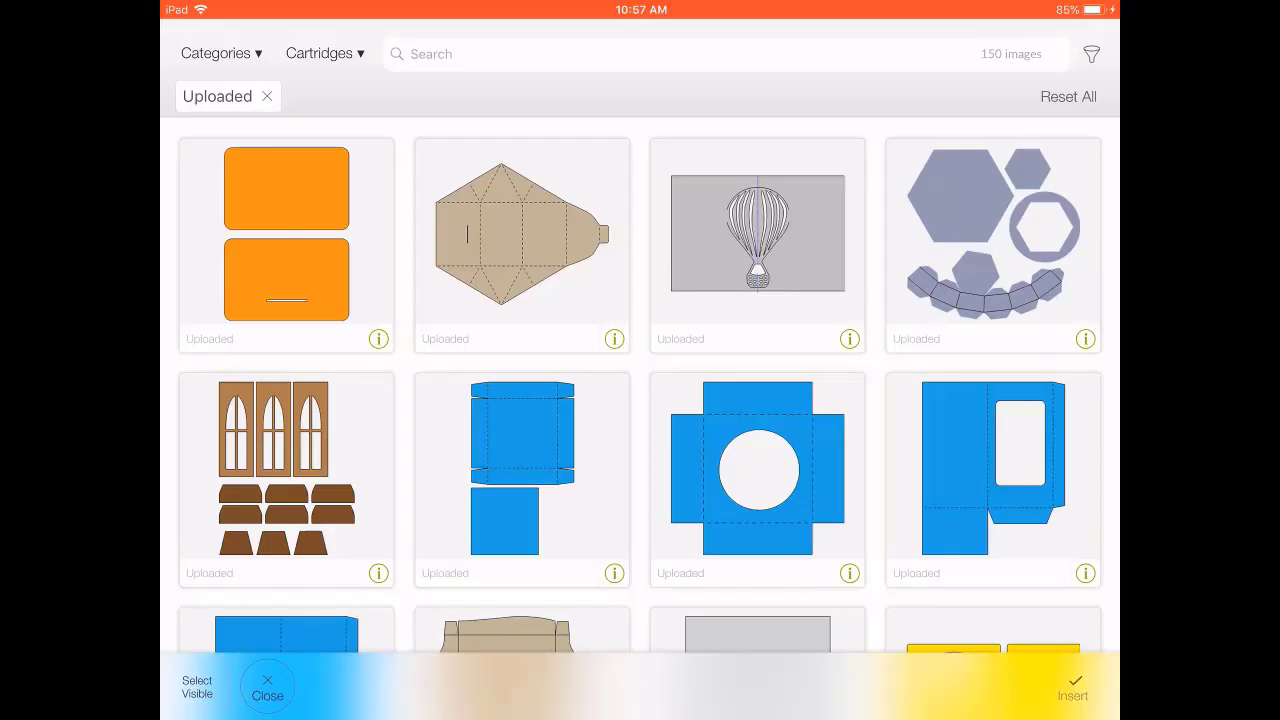
Insert the orange panels and tan box images, arranging them side by side
{"action": "left_click", "coordinate": [286, 245]}
{"action": "left_click", "coordinate": [522, 245]}
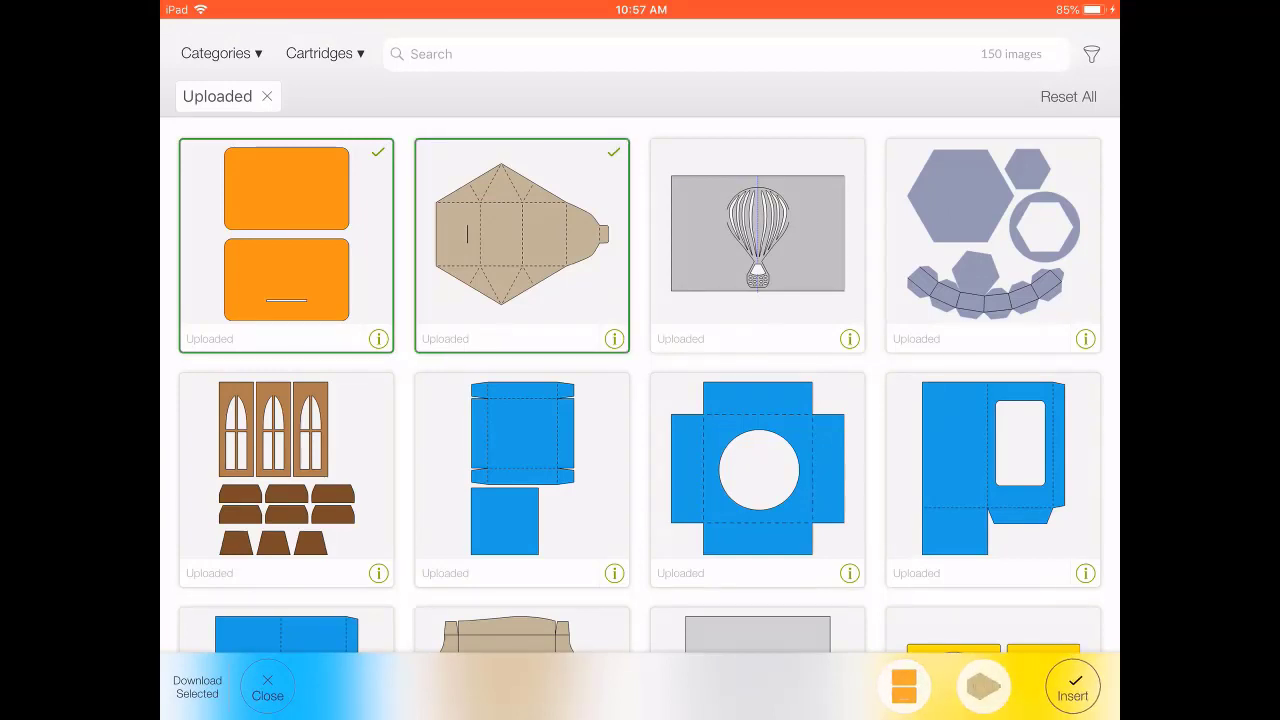
{"action": "left_click", "coordinate": [1072, 686]}
{"action": "left_click_drag", "start_coordinate": [660, 560], "coordinate": [708, 328]}
{"action": "left_click_drag", "start_coordinate": [459, 336], "coordinate": [373, 299]}
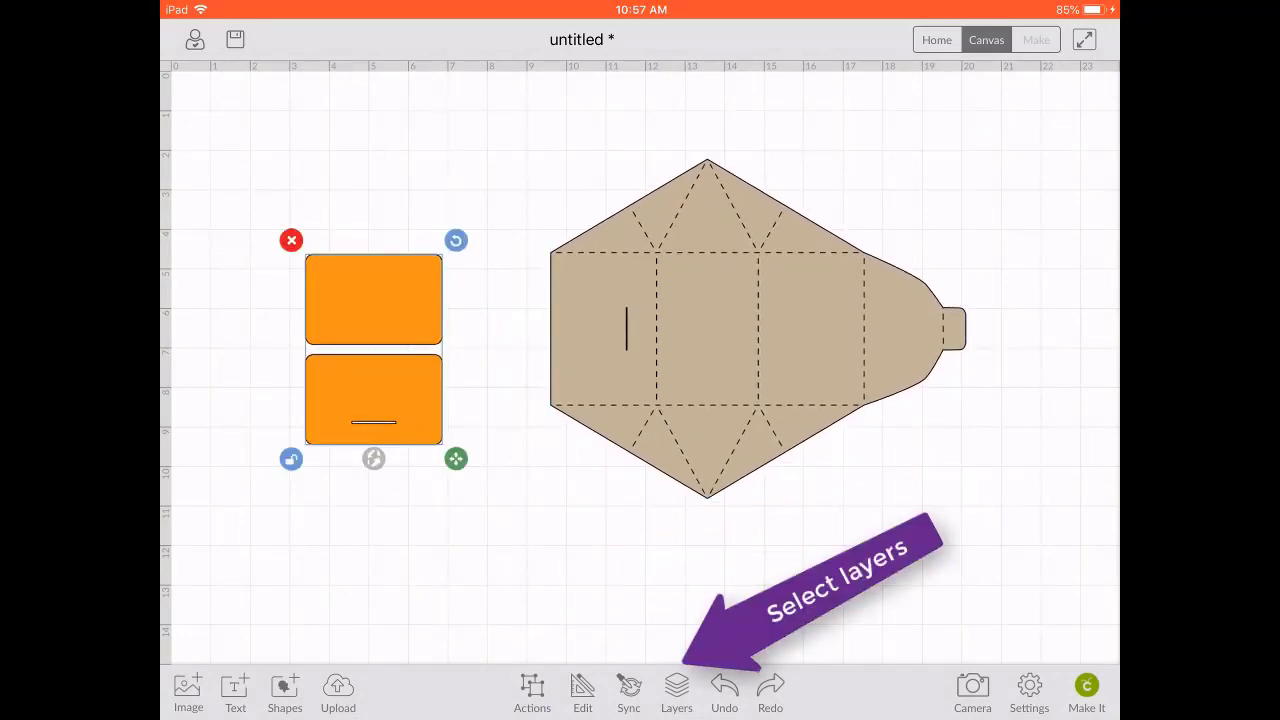
Switch the clutch purse box's scoreline layer from Cut to Score
{"action": "left_click", "coordinate": [676, 686]}
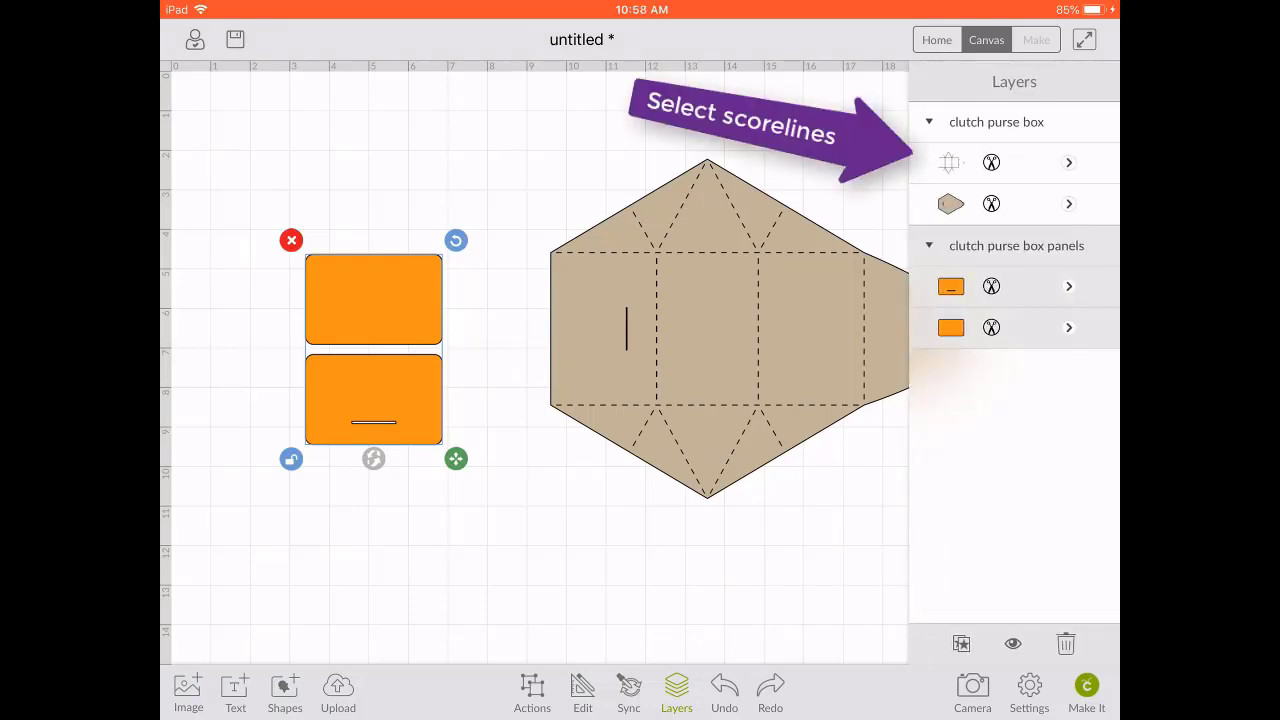
{"action": "left_click", "coordinate": [950, 162]}
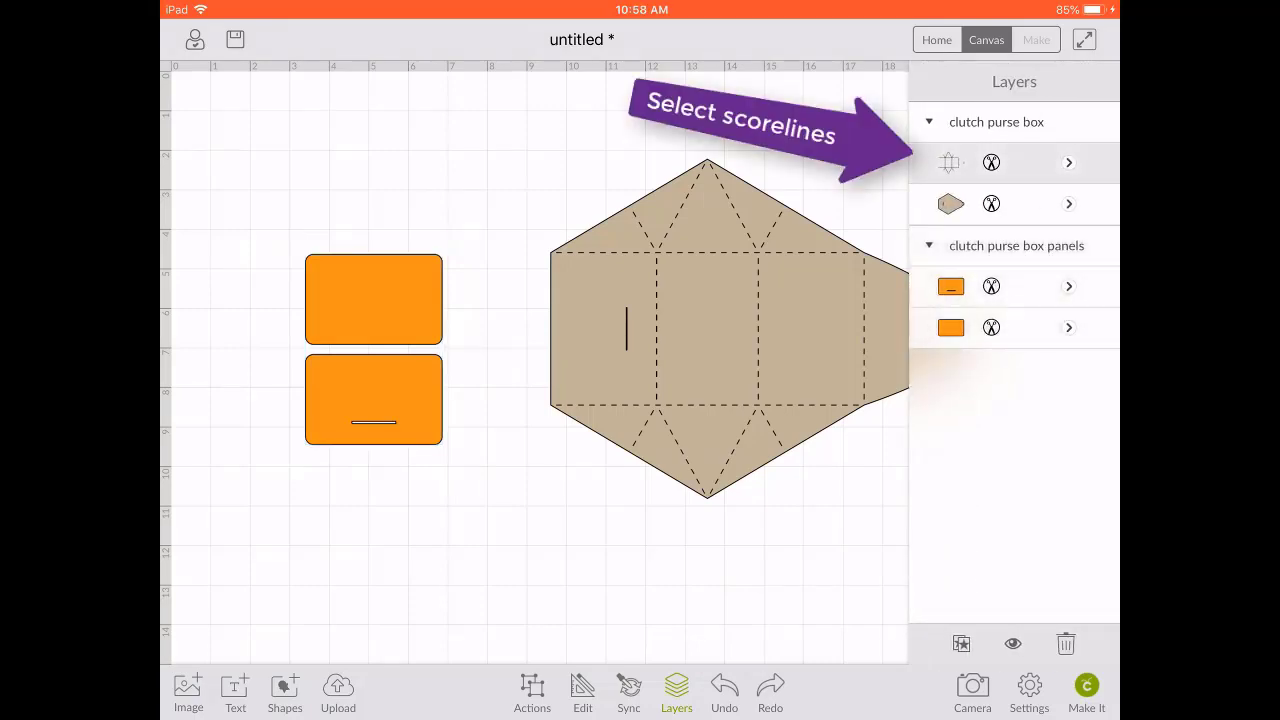
{"action": "left_click", "coordinate": [1068, 162]}
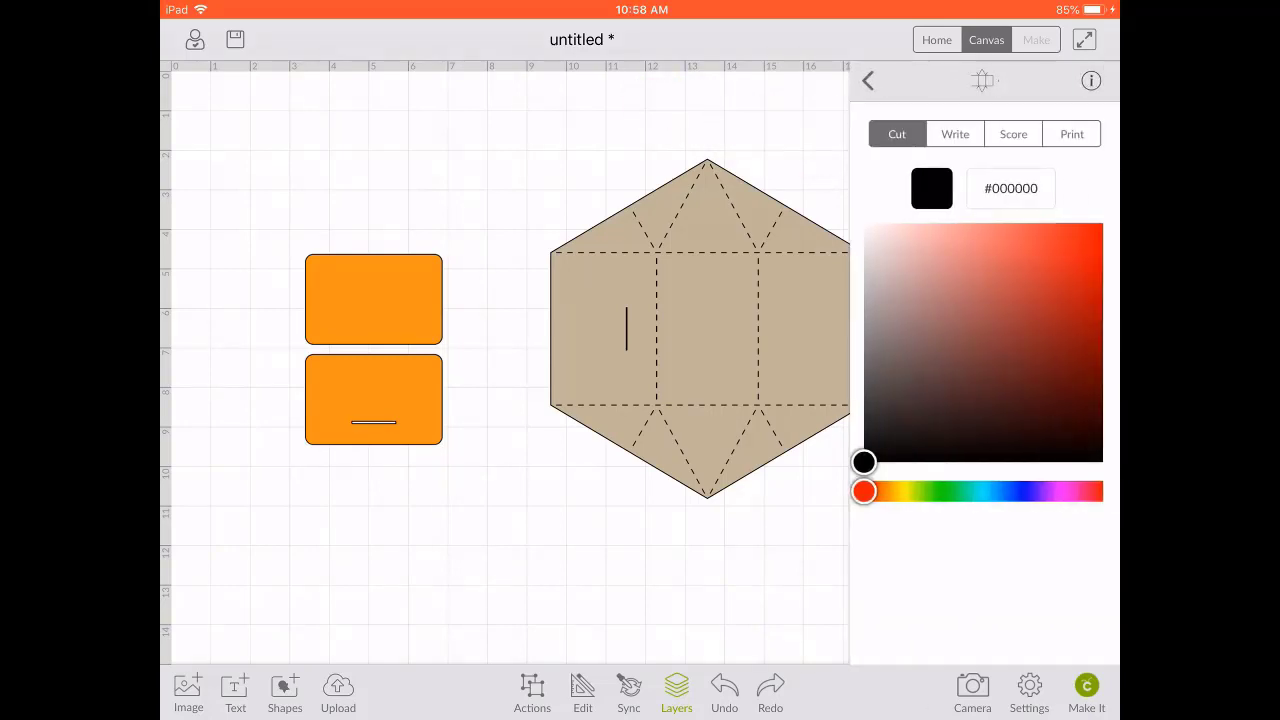
{"action": "left_click", "coordinate": [1013, 134]}
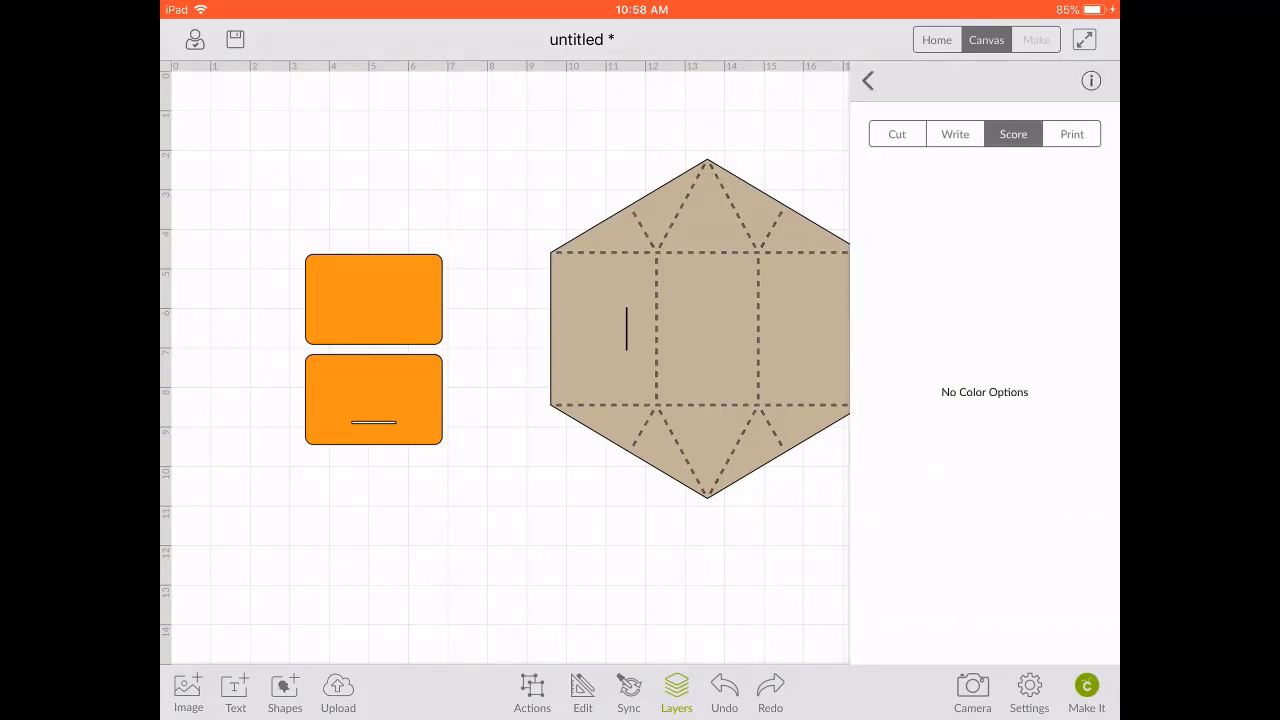
{"action": "left_click", "coordinate": [867, 81]}
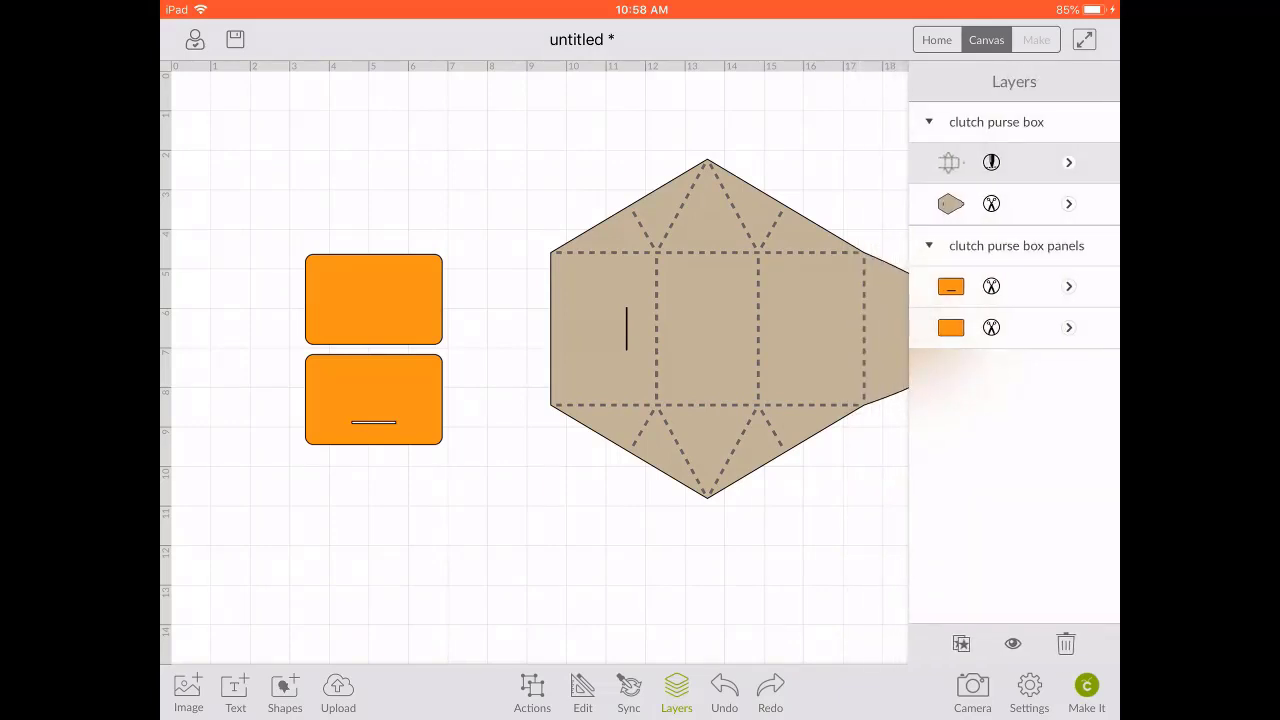
Attach the clutch purse box group's scorelines to the tan box shape, then deselect
{"action": "left_click", "coordinate": [996, 121]}
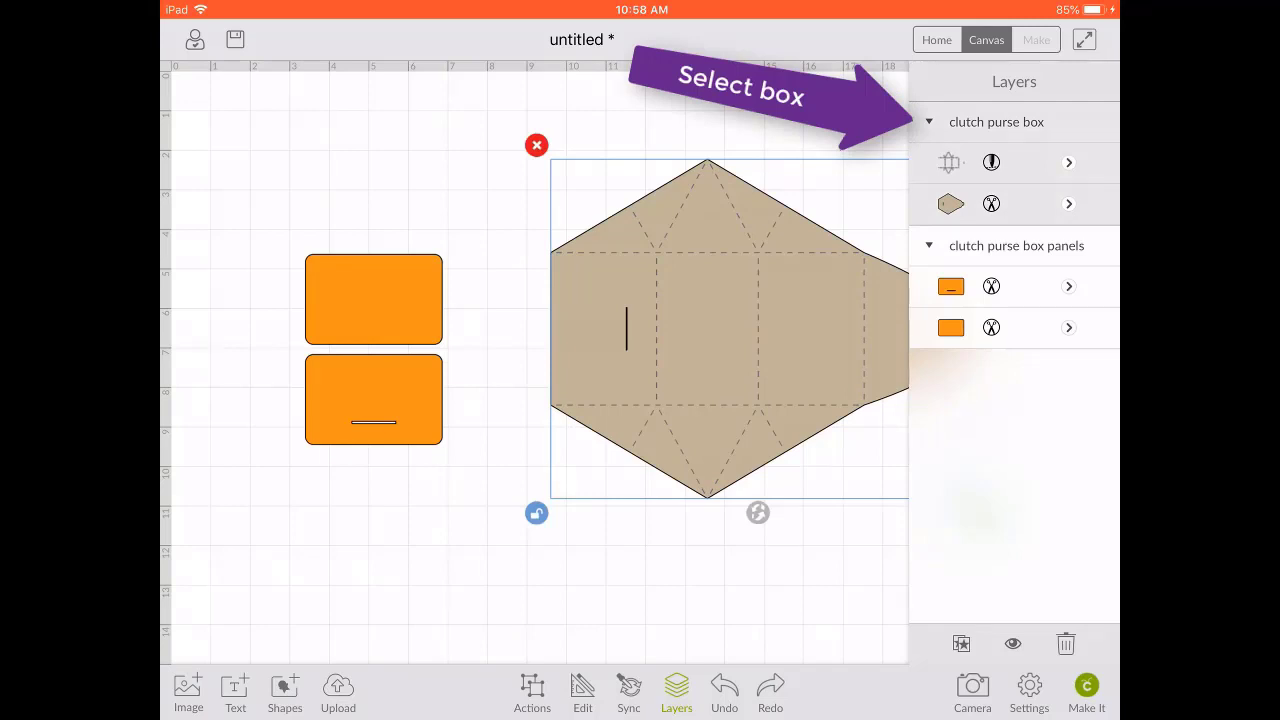
{"action": "left_click", "coordinate": [532, 690]}
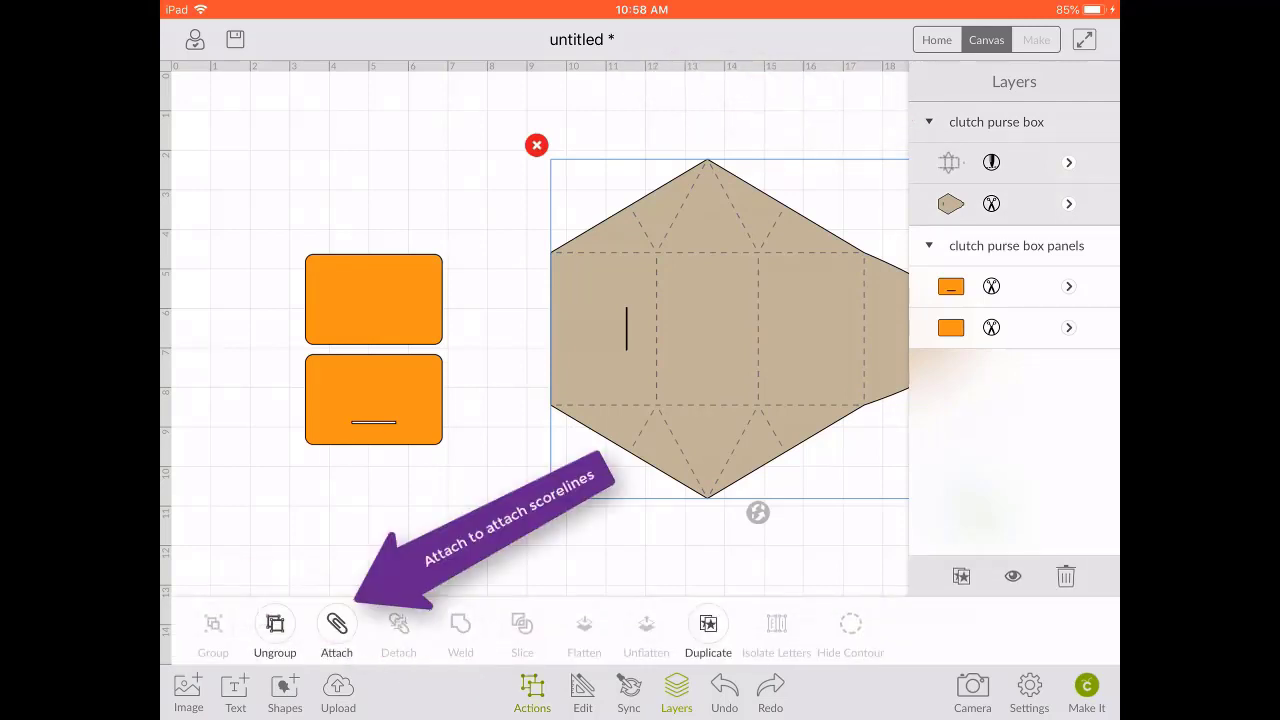
{"action": "left_click", "coordinate": [337, 630]}
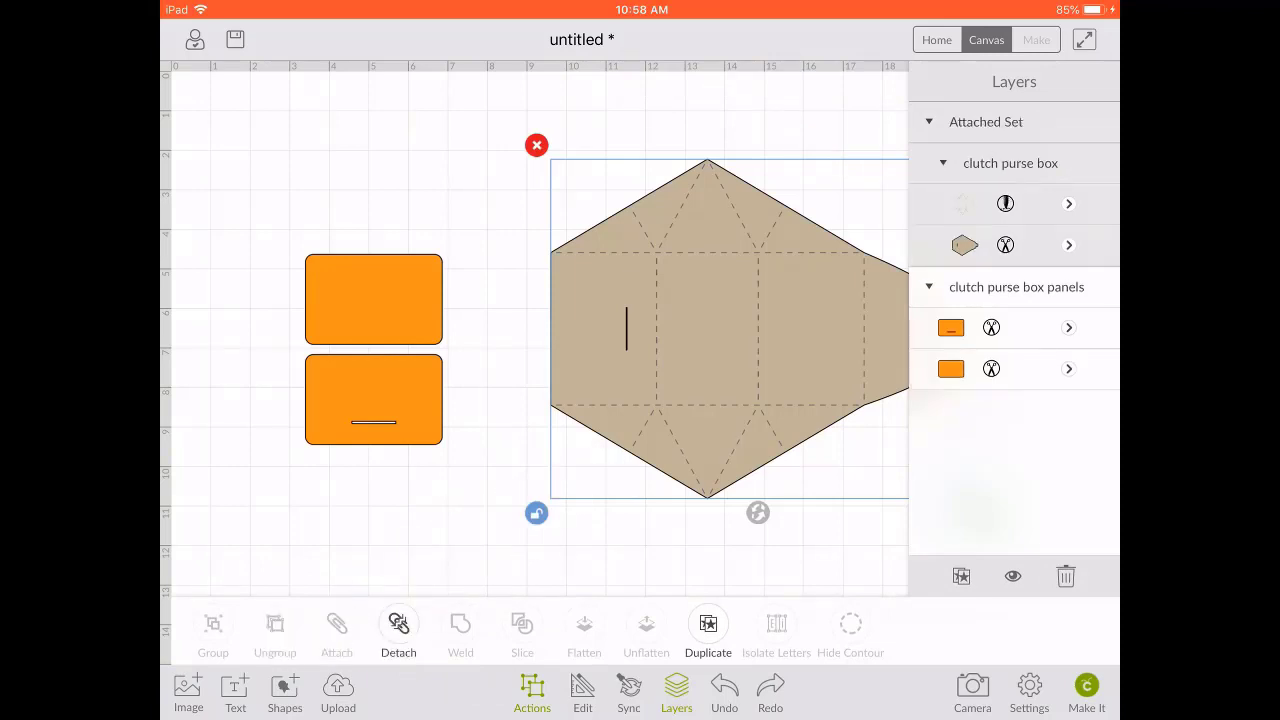
{"action": "left_click", "coordinate": [300, 530]}
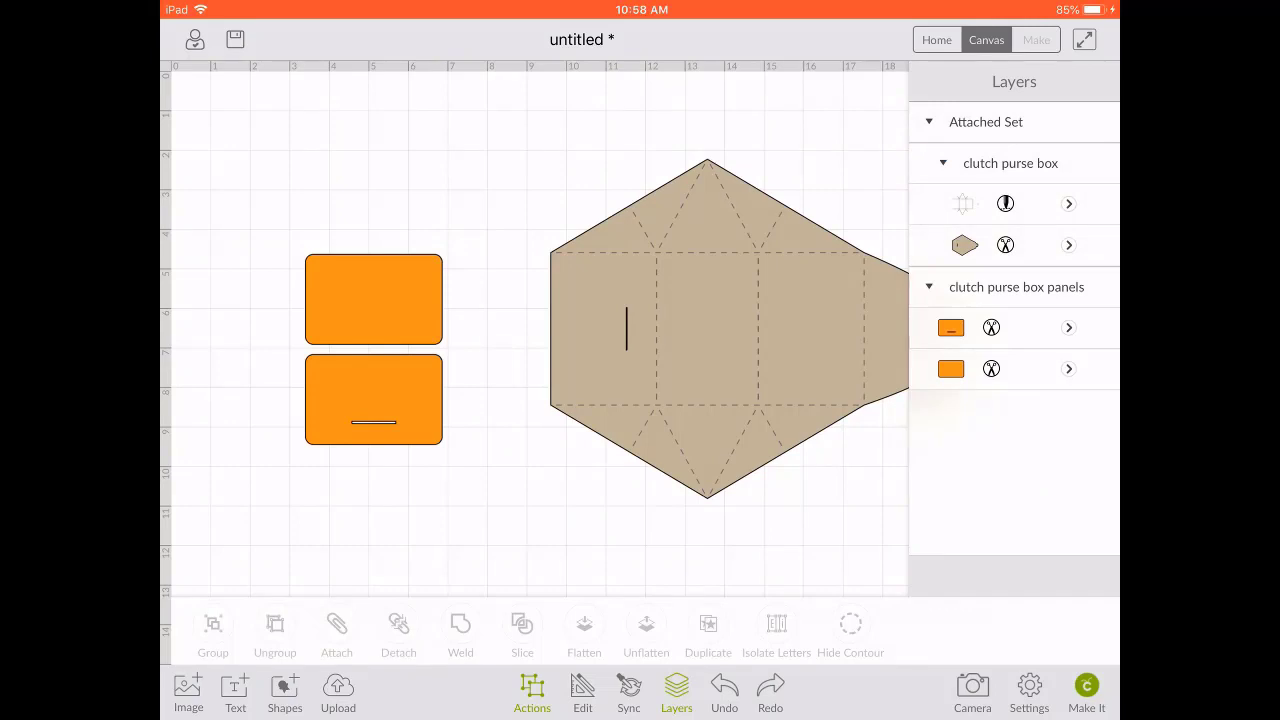
Preview mat 2 of 2 showing the tan box to score and cut
{"action": "left_click", "coordinate": [676, 690]}
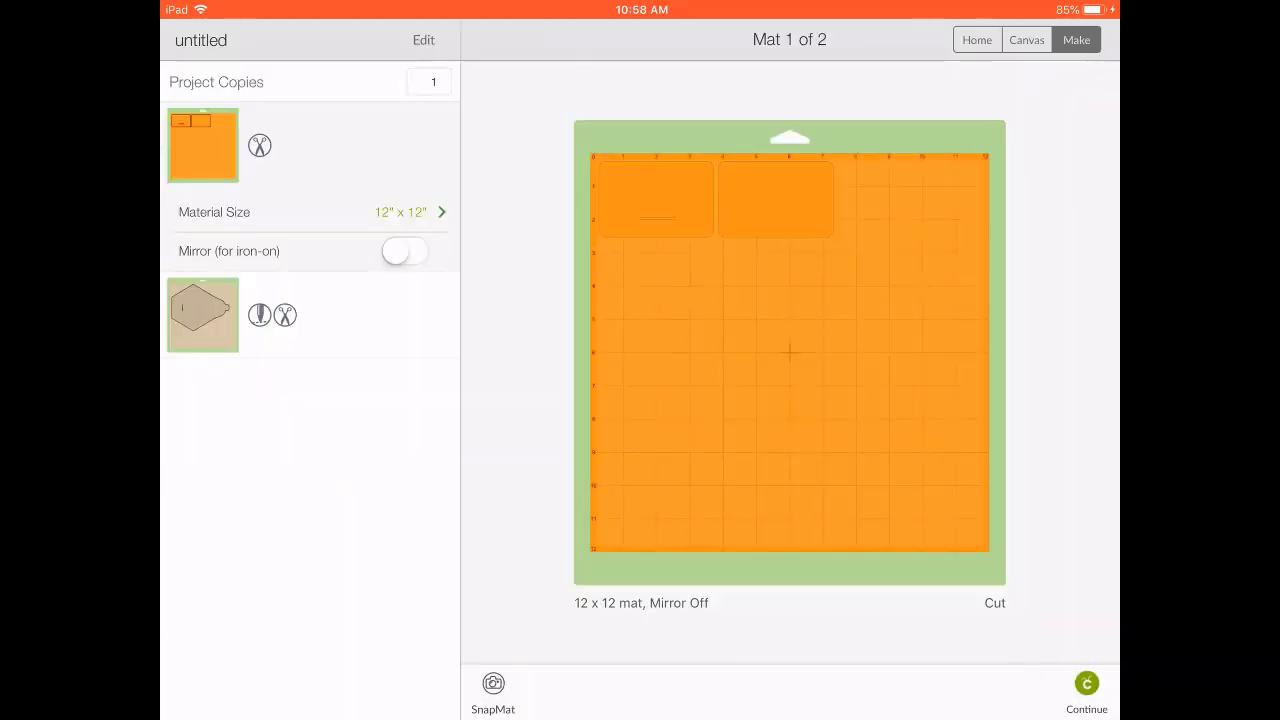
{"action": "left_click", "coordinate": [203, 315]}
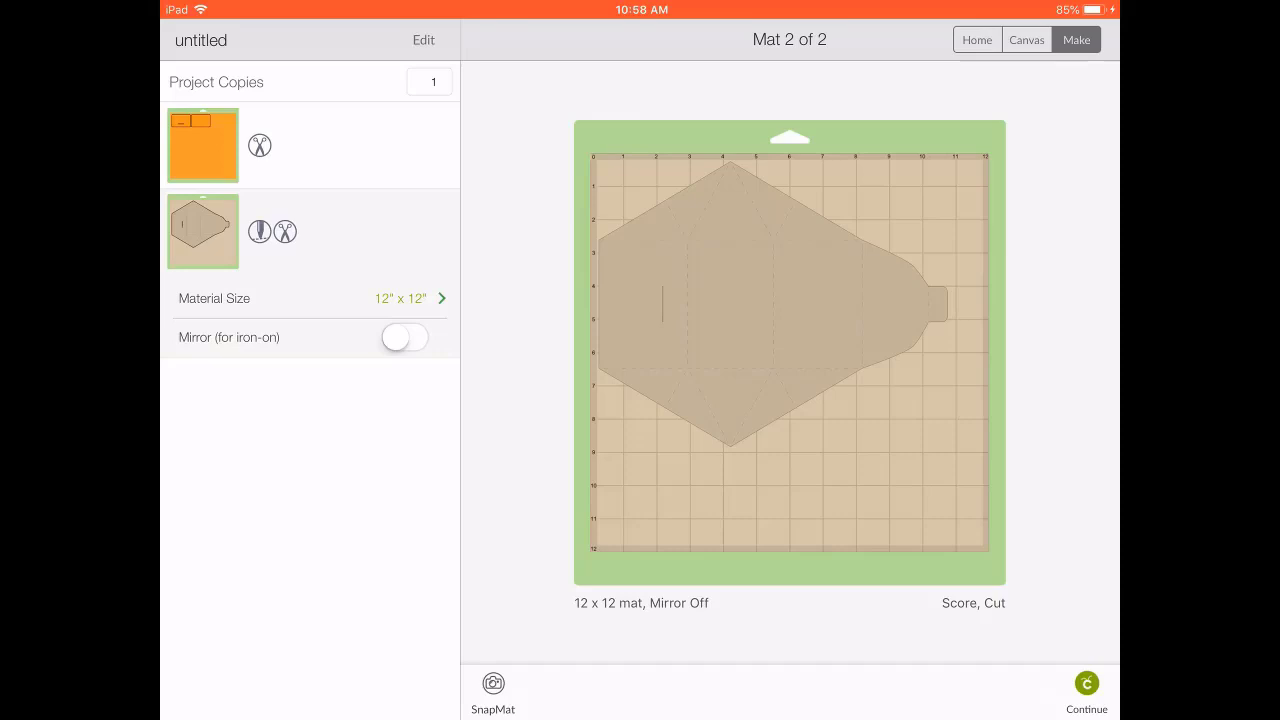
Save the project to the cloud under the name 'clutch purse box'
{"action": "left_click", "coordinate": [1026, 39]}
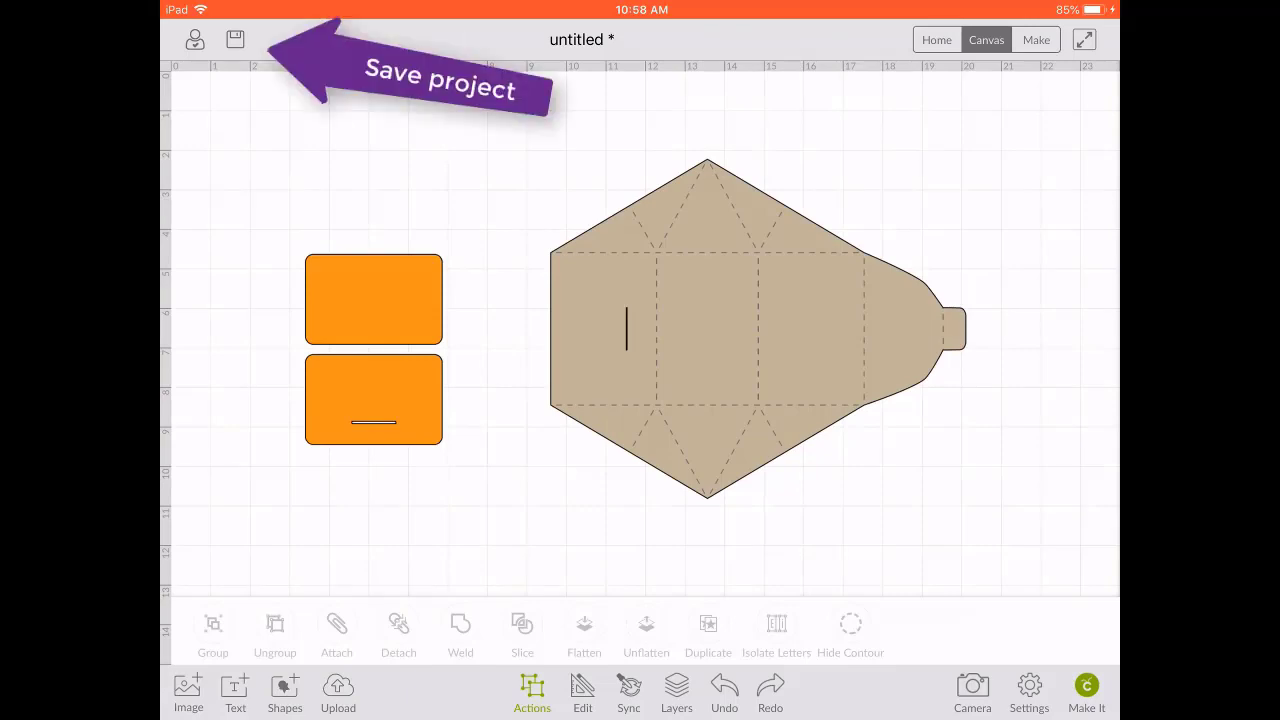
{"action": "left_click", "coordinate": [235, 39]}
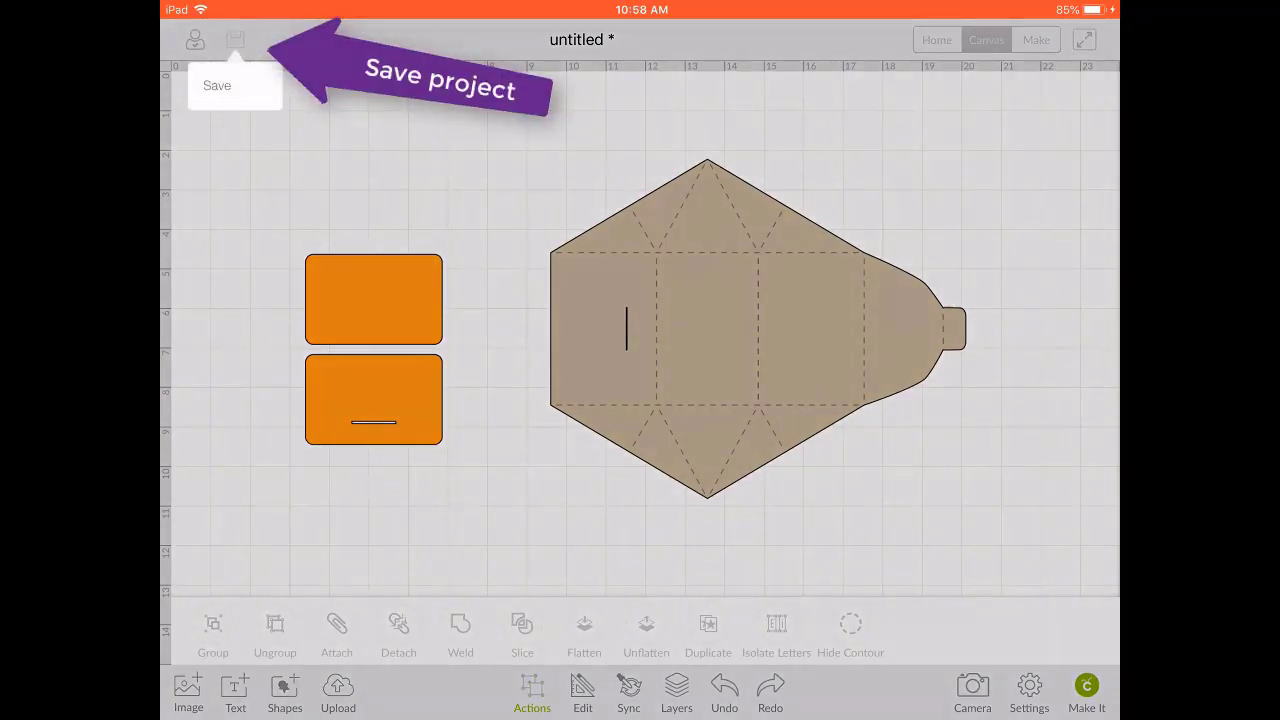
{"action": "left_click", "coordinate": [217, 85]}
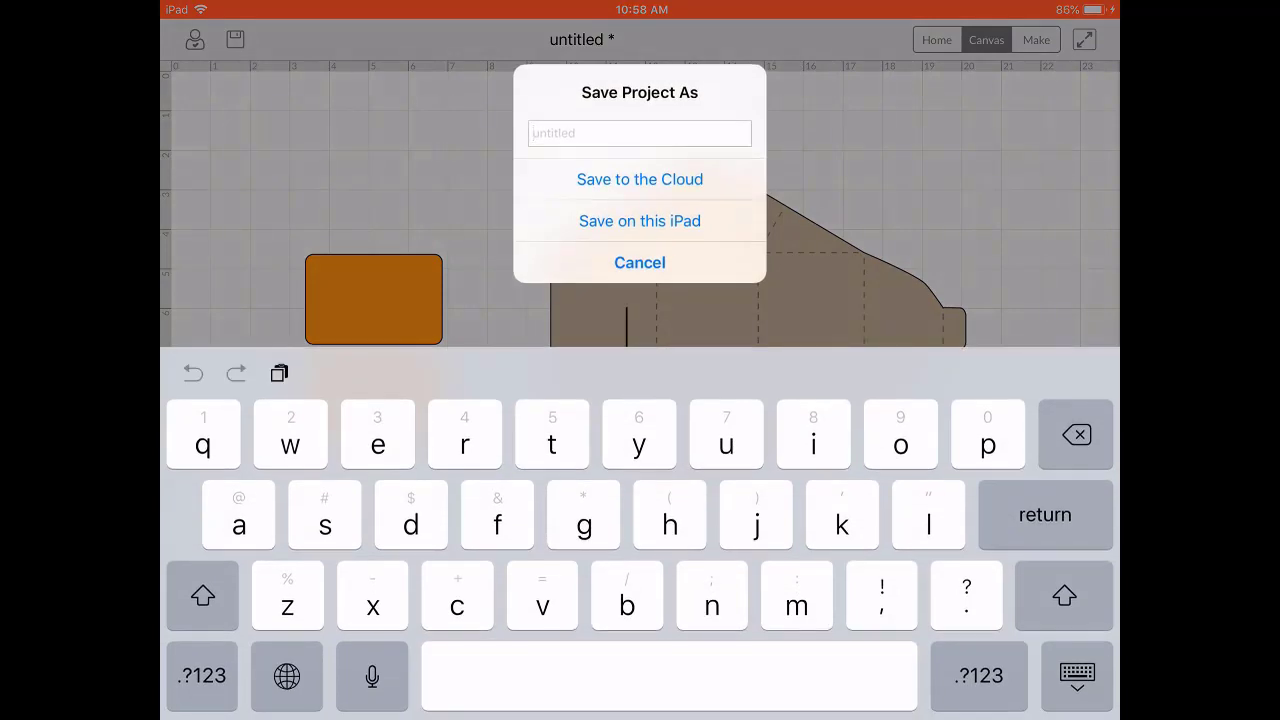
{"action": "type", "text": "cl"}
{"action": "type", "text": "utch "}
{"action": "type", "text": "purs"}
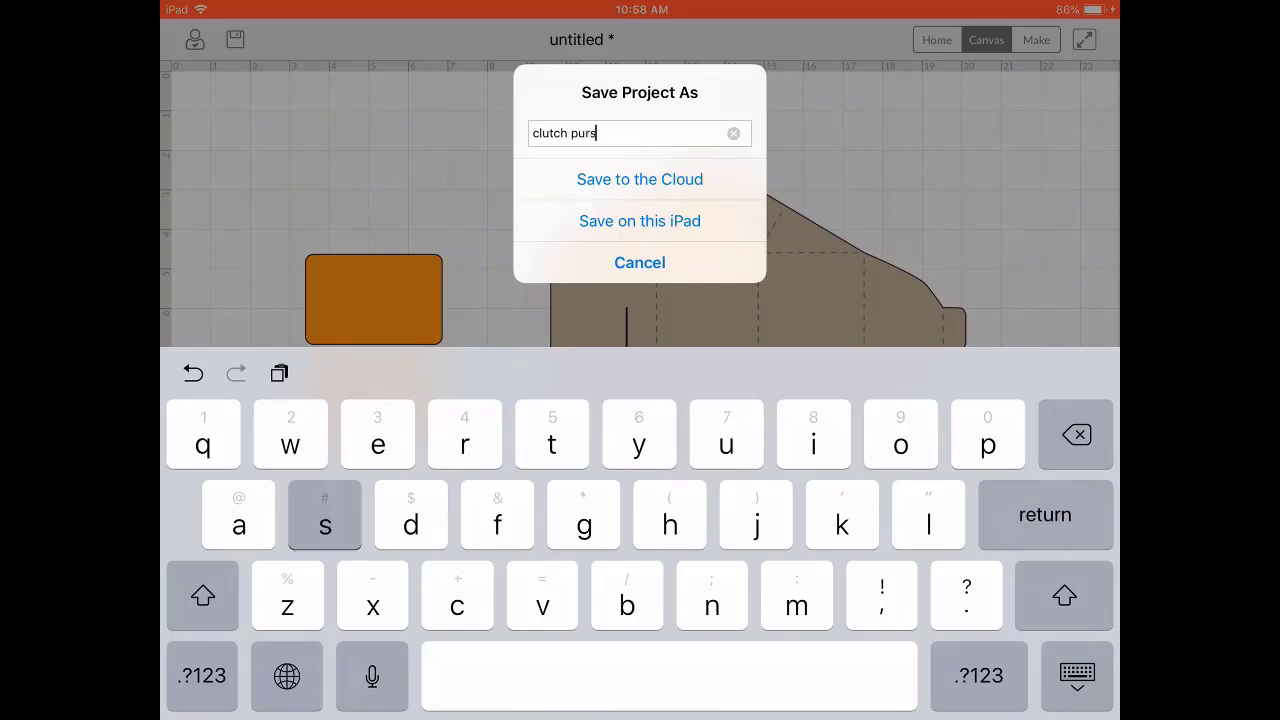
{"action": "type", "text": "e box"}
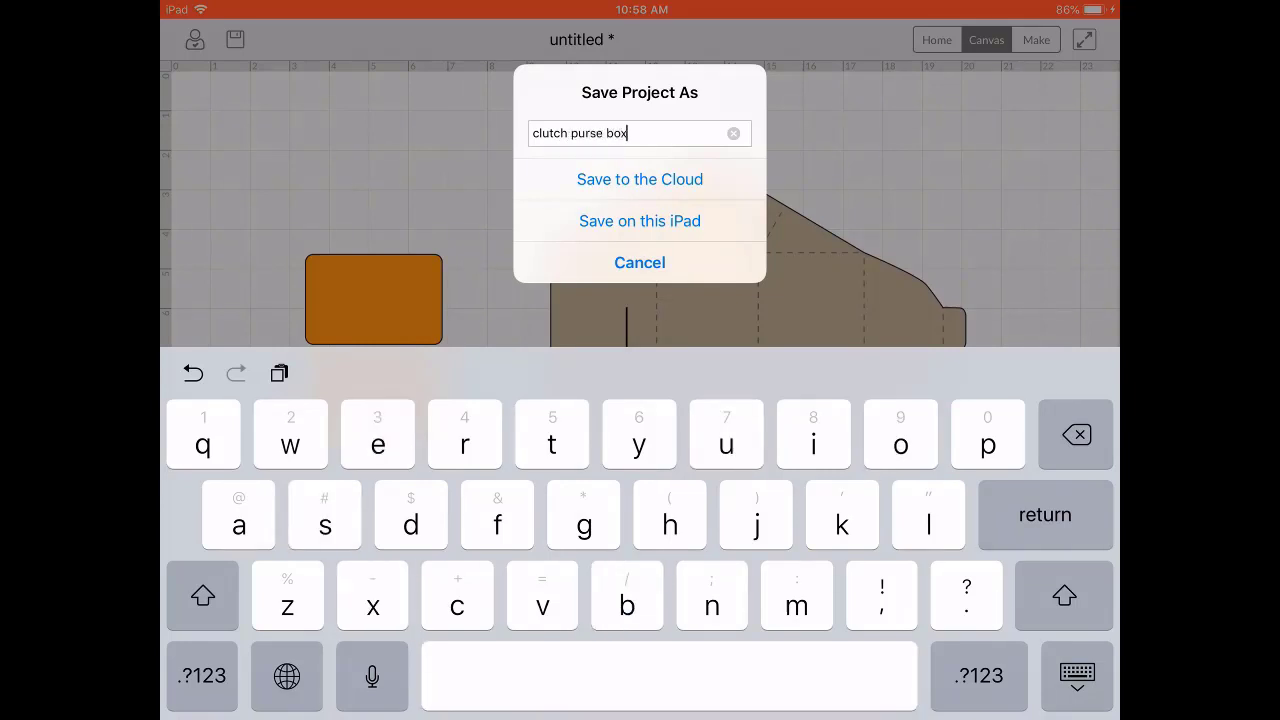
{"action": "left_click", "coordinate": [639, 179]}
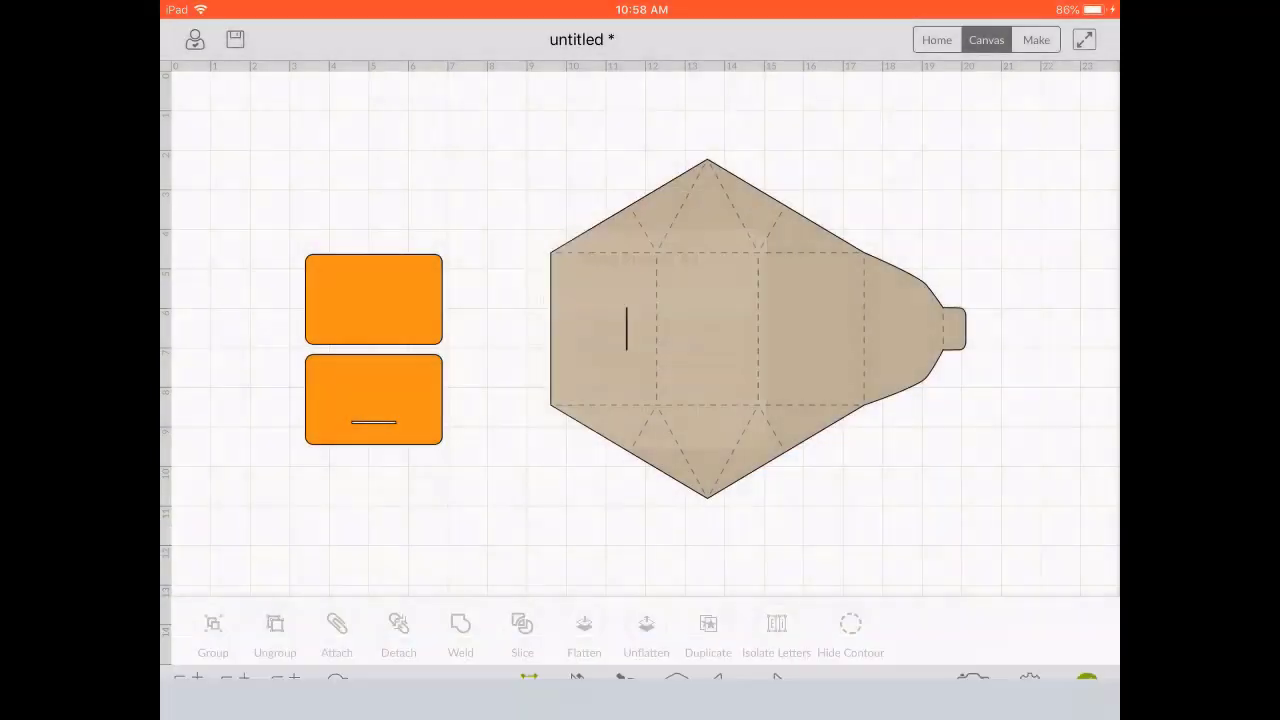